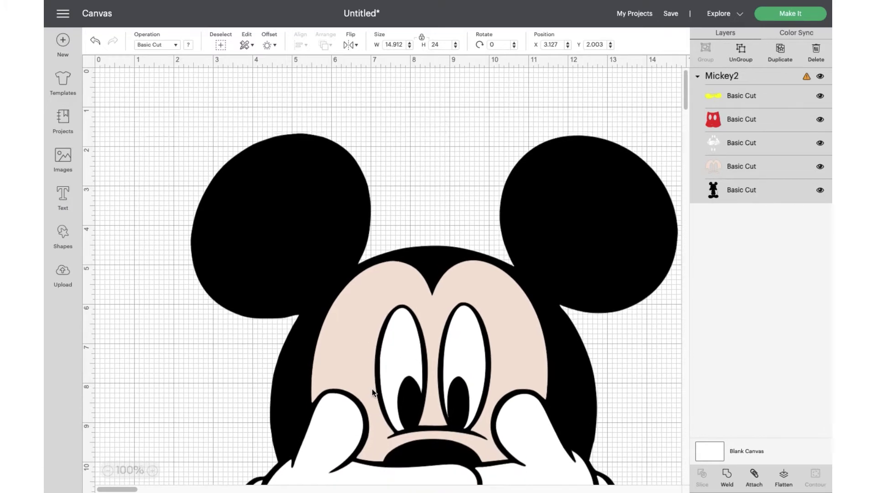
- Move the whole Mickey image slightly to the right on the canvas, to about X 3.1
scroll(443, 221, "down", 5)
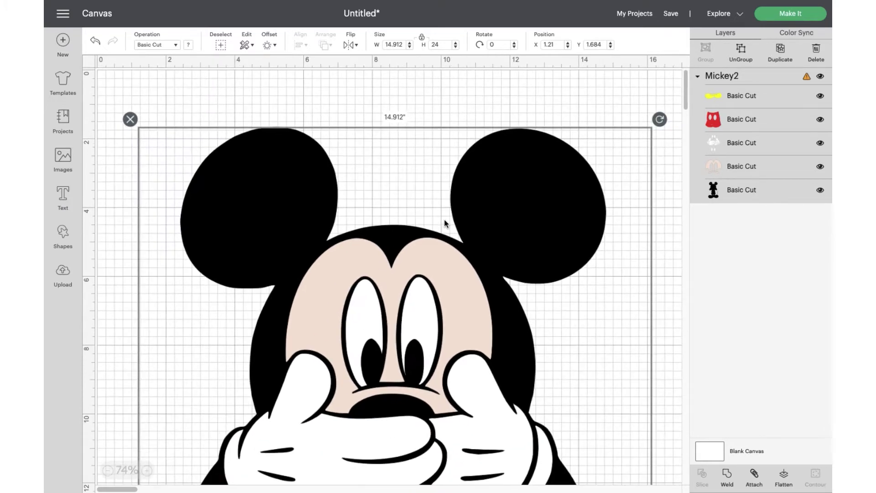
scroll(450, 213, "down", 2)
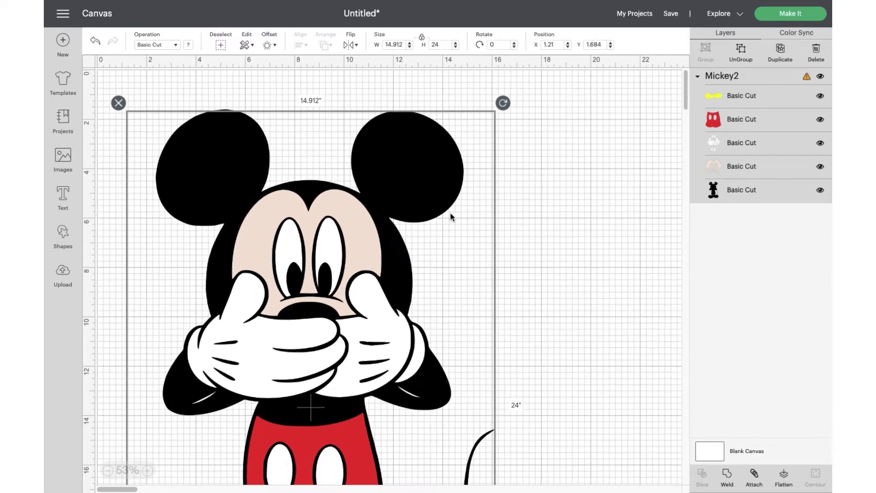
scroll(474, 223, "down", 3)
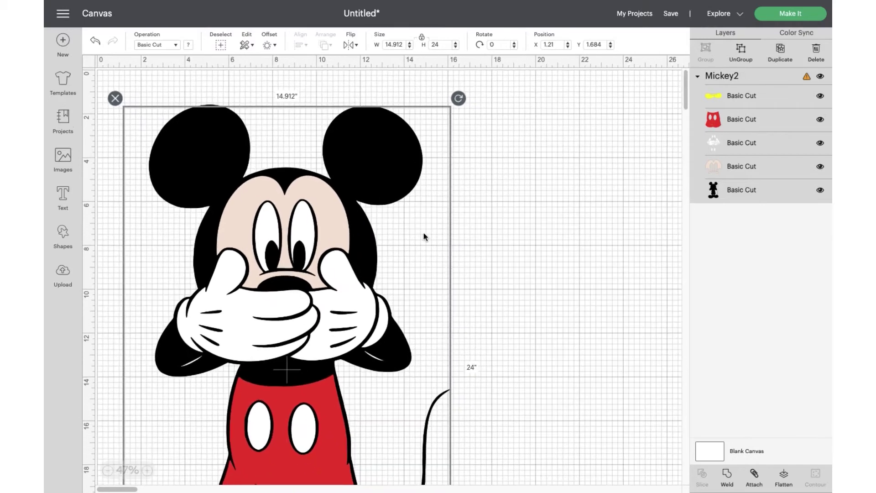
scroll(425, 236, "down", 3)
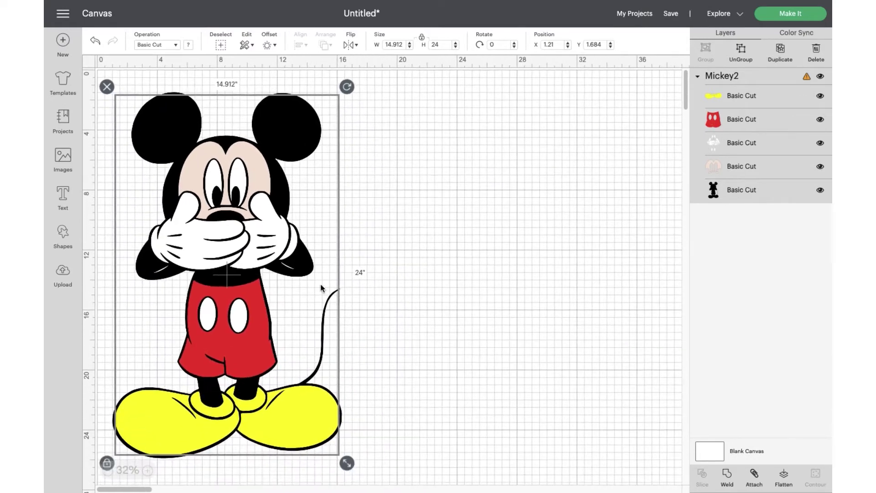
left_click_drag(263, 263, 292, 264)
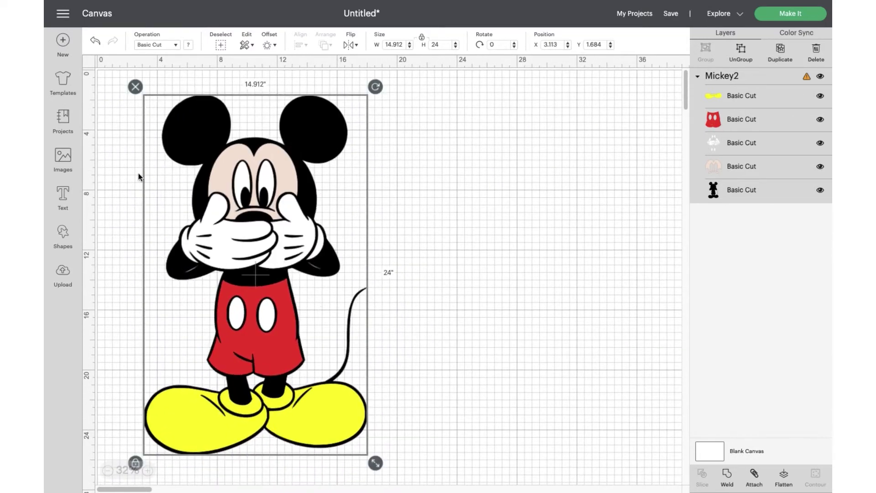
- Add a square, resize it with unlocked proportions to 8 by 10.5 inches, and place it to the right of Mickey's head
left_click(64, 233)
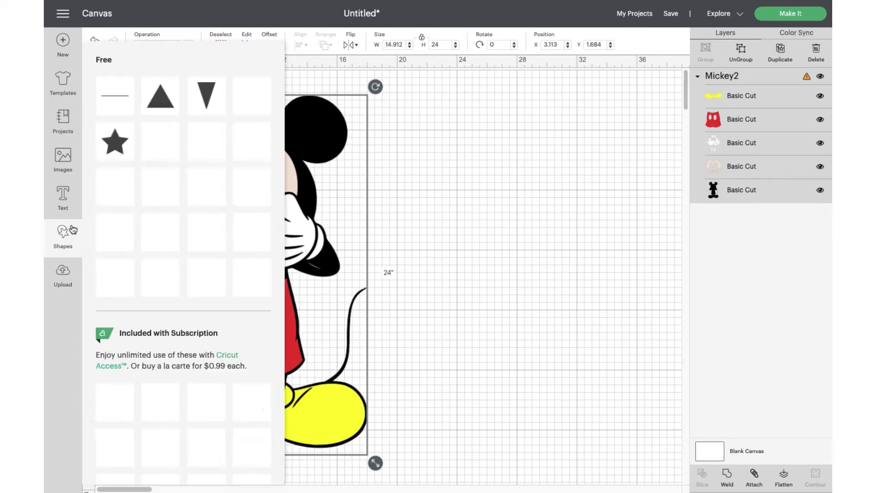
left_click(117, 289)
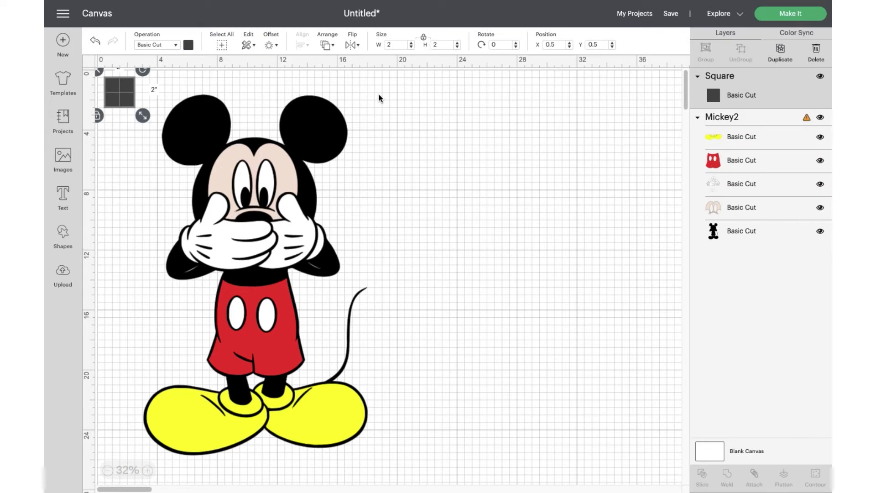
left_click(398, 46)
key("Tab")
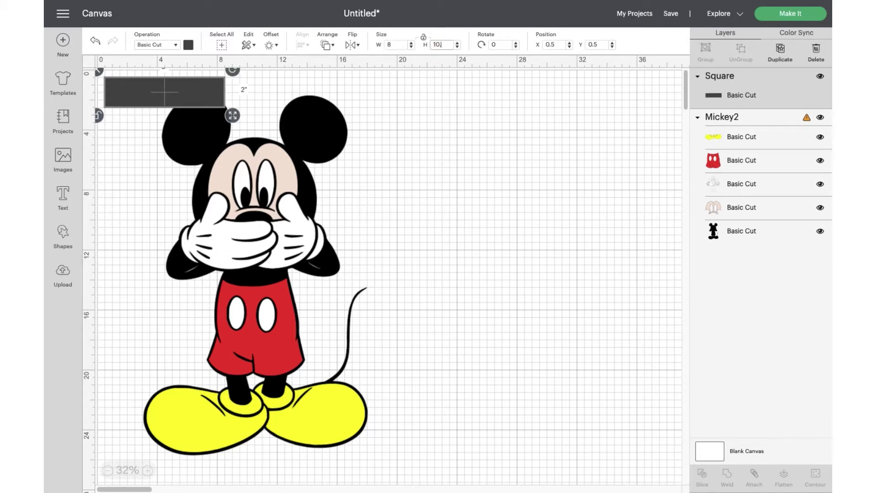
key("Return")
left_click_drag(153, 133, 454, 146)
- Add a second square, set its width to 12 inches with proportions locked, and place it directly below the 8 by 10.5 inch rectangle
left_click(63, 235)
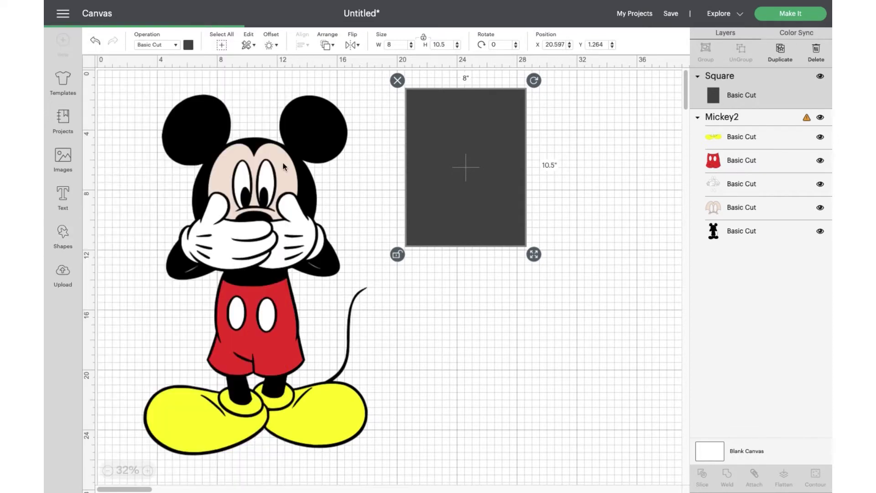
left_click(111, 274)
left_click(398, 45)
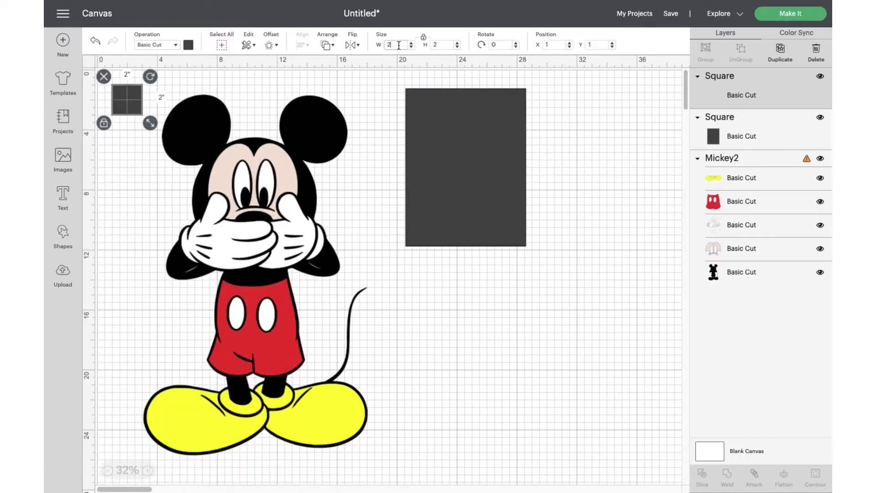
type("12")
key("Return")
left_click_drag(247, 240, 454, 356)
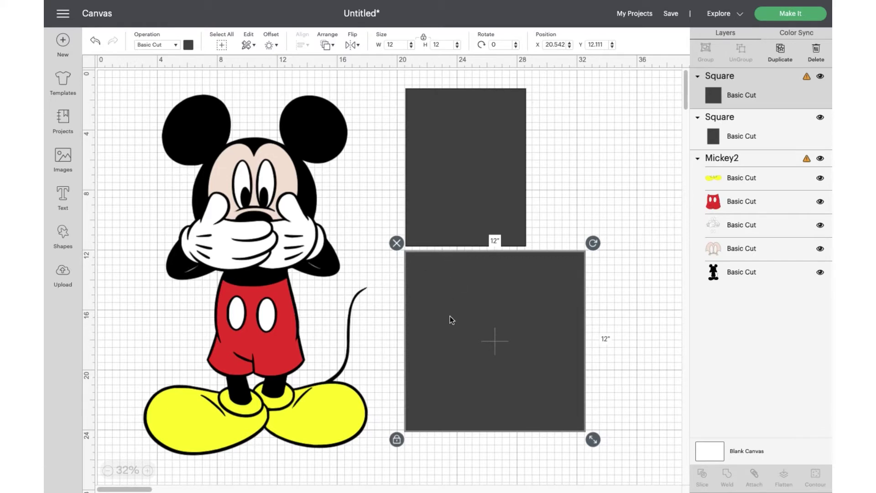
- Ungroup the Mickey image and duplicate the yellow shoes layer, placing the copy above the original shoes over the shorts
left_click(245, 340)
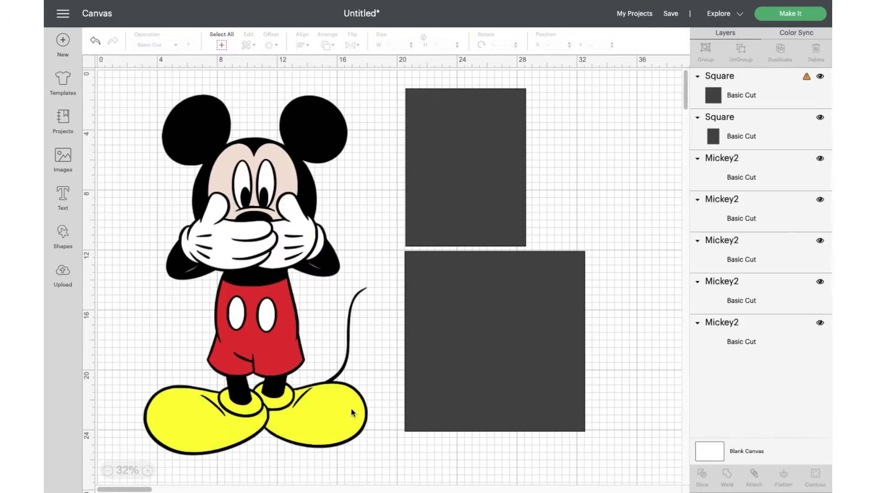
left_click(349, 416)
mouse_move(350, 416)
left_mouse_down()
mouse_move(602, 312)
mouse_move(631, 335)
mouse_move(611, 327)
mouse_move(625, 320)
mouse_move(610, 333)
mouse_move(453, 334)
mouse_move(415, 321)
mouse_move(354, 339)
mouse_move(333, 330)
mouse_move(348, 416)
left_mouse_up()
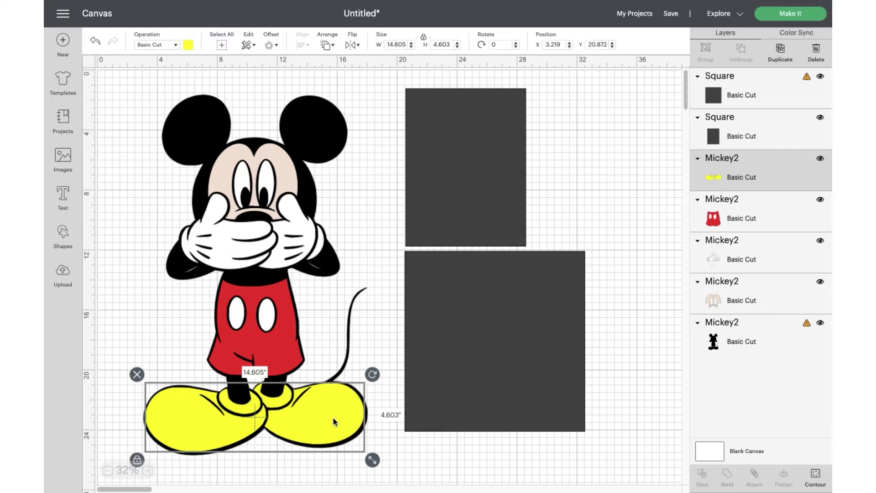
right_click(332, 417)
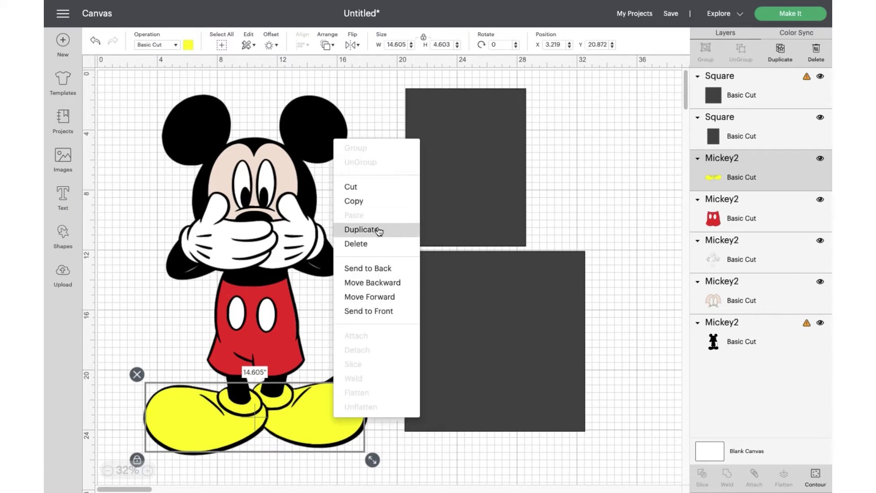
key("ctrl+d")
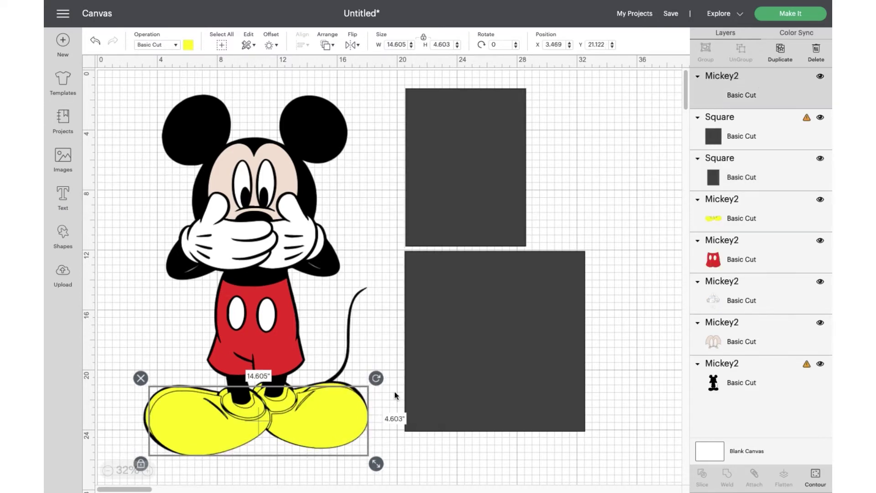
left_click_drag(305, 428, 314, 352)
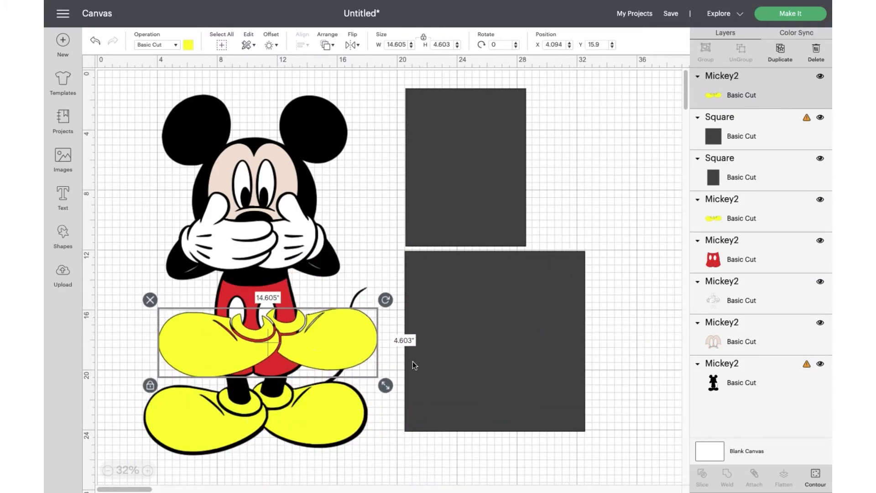
- Hide the right-hand shoe, cuff and crease contours on the copied shoes layer, and move the remaining left-hand shoe onto its black outline
left_click(815, 477)
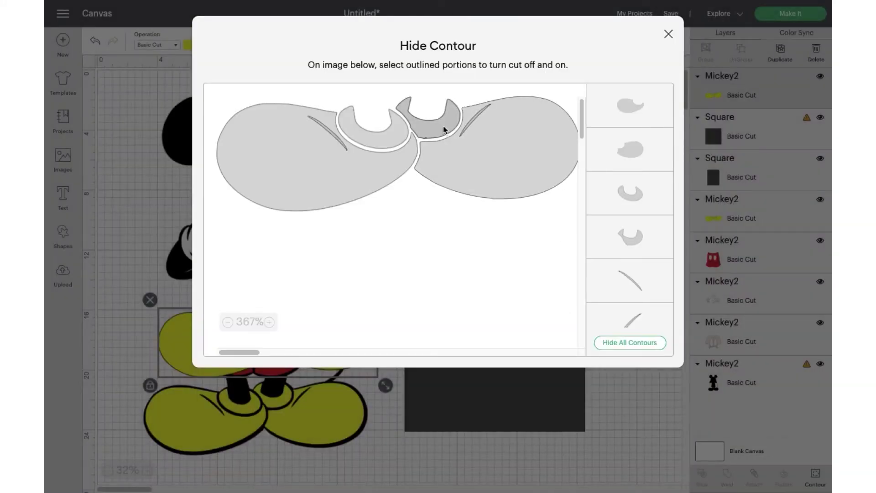
left_click(475, 117)
left_click(492, 152)
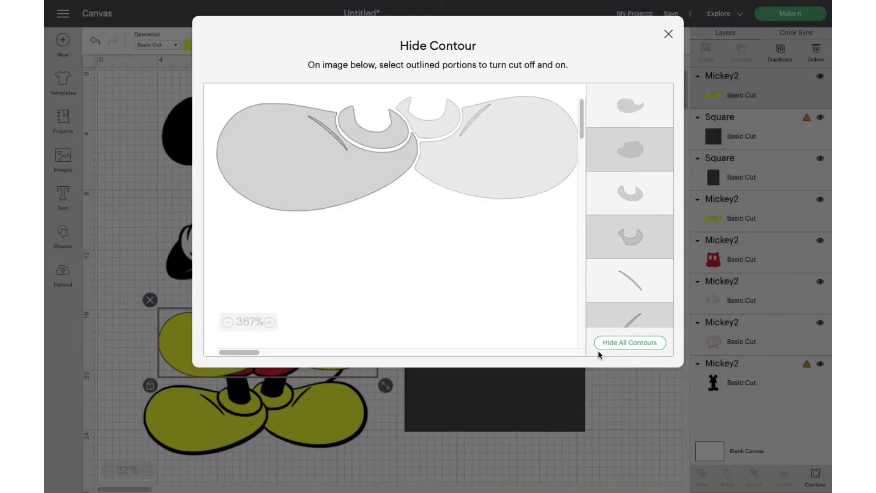
left_click(667, 33)
left_click_drag(234, 367, 205, 424)
- Hide the contours of the left-hand shoe, its cuff and its crease line on the original shoes layer
left_click(334, 413)
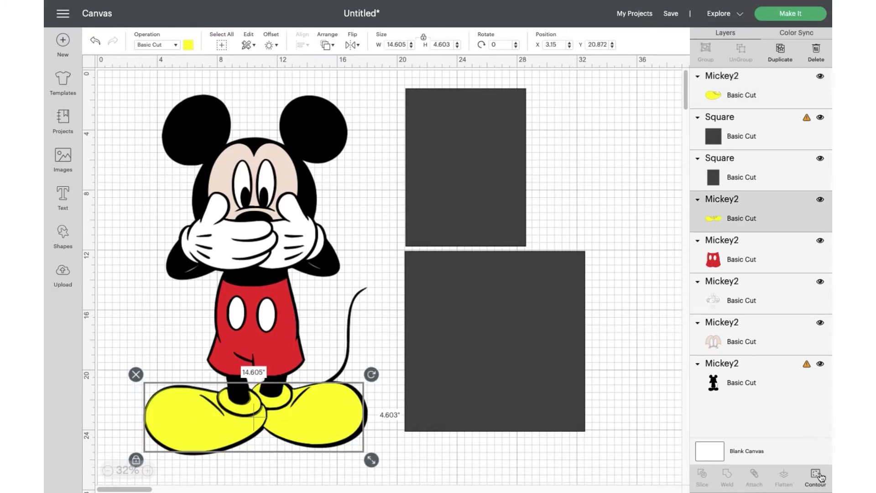
left_click(815, 475)
left_click(344, 178)
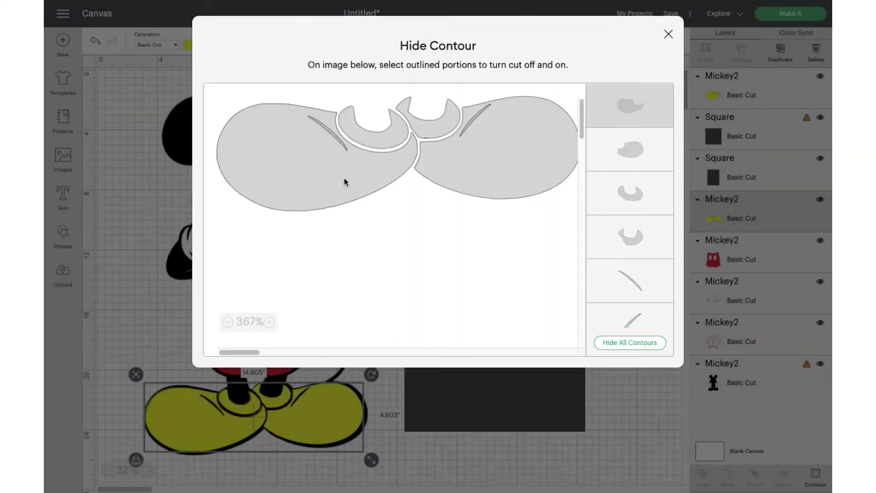
left_click(343, 131)
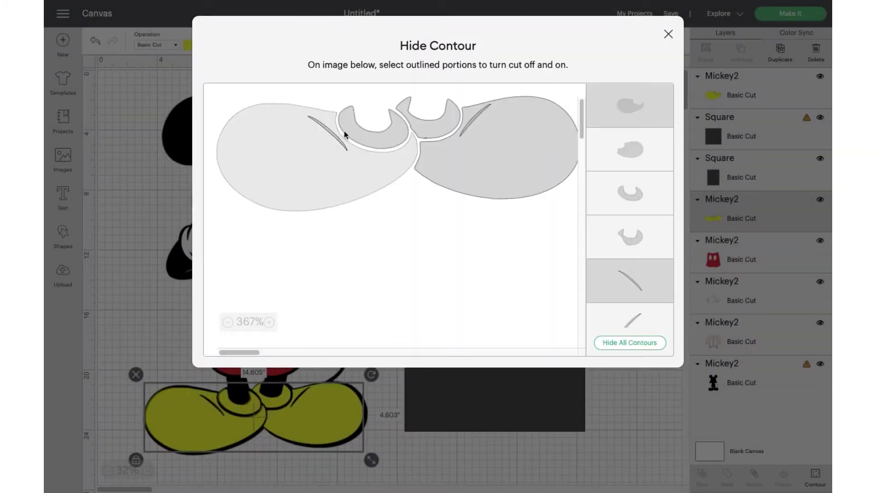
left_click(669, 35)
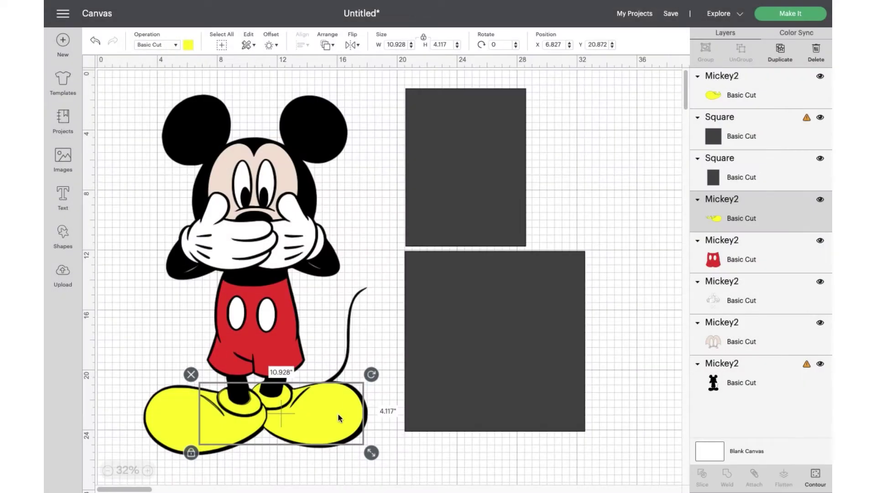
left_click(815, 477)
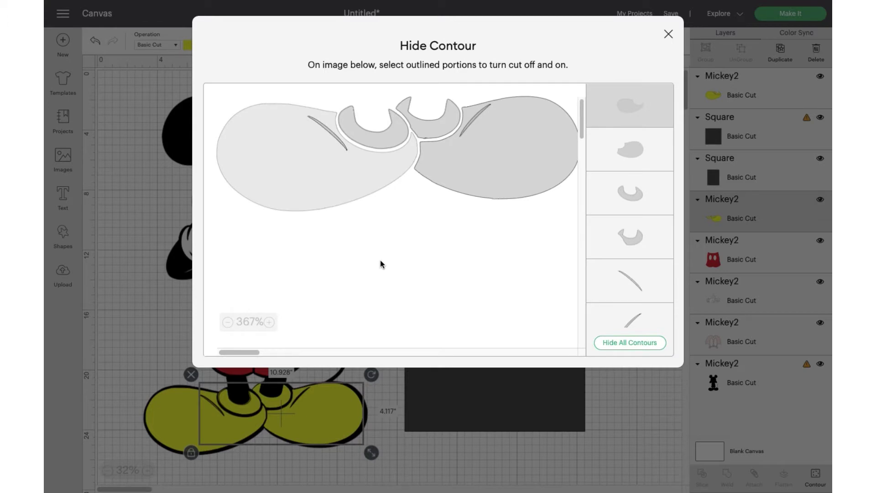
left_click(634, 193)
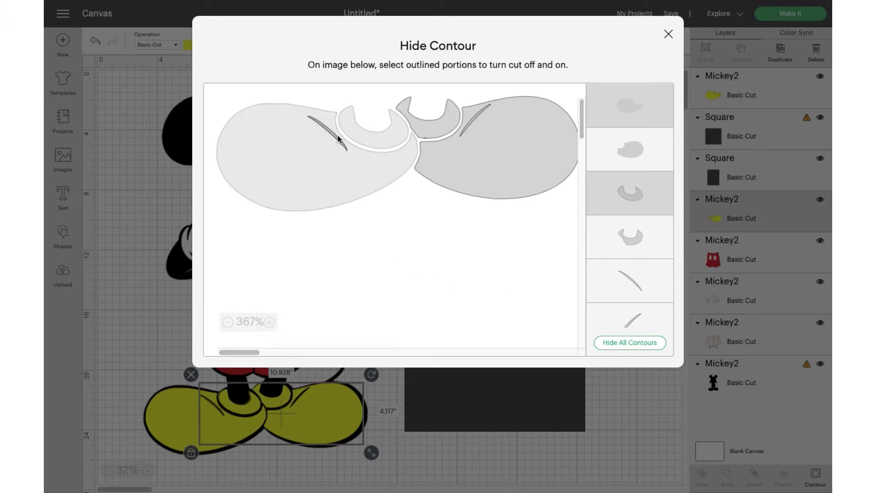
left_click(655, 286)
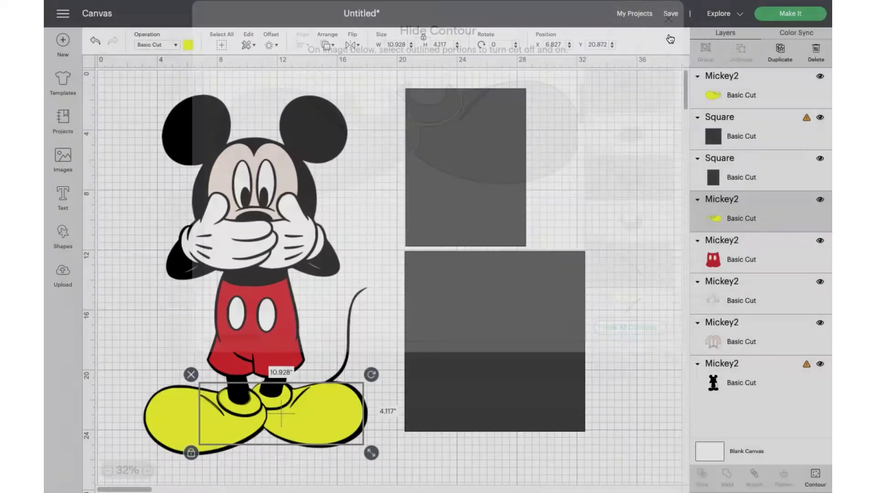
left_click(668, 33)
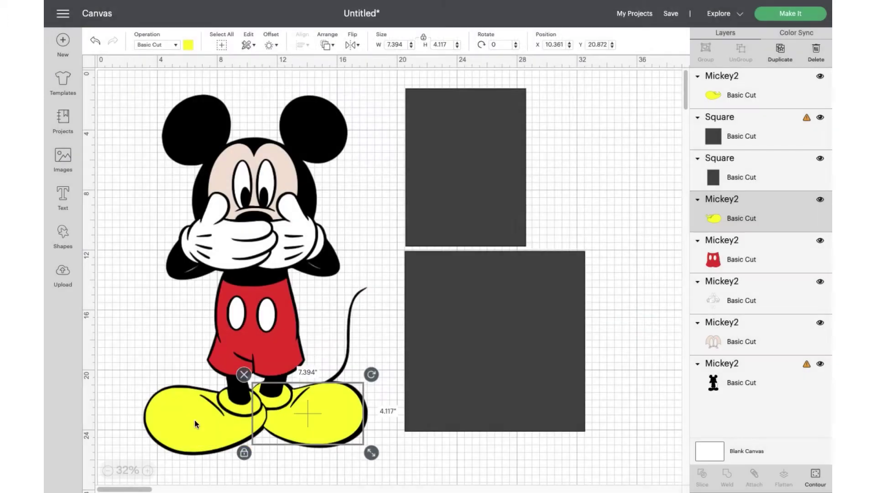
- Position the separated right-hand shoe on its black outline, at about X 10.56, Y 20.91
left_click_drag(332, 414, 270, 408)
left_click(205, 426)
left_click(305, 422)
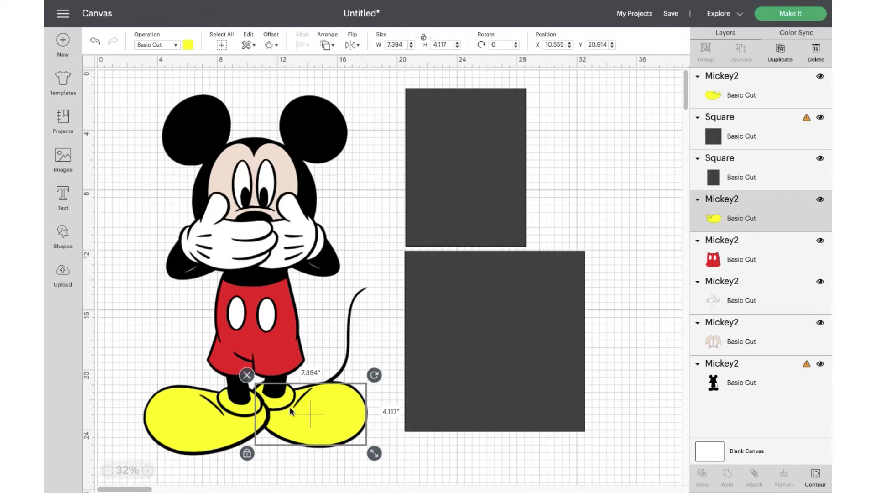
- Check the sizes of the red shorts layer and the white gloves layer
left_click(266, 344)
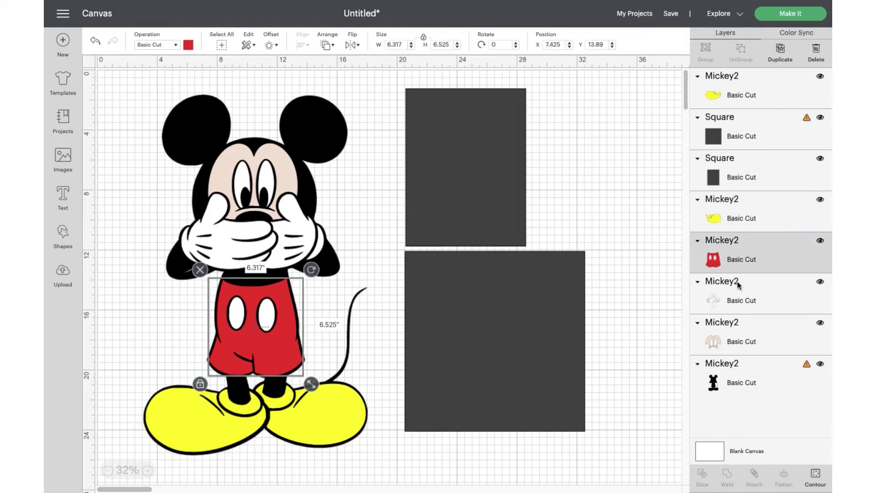
left_click(735, 305)
mouse_move(214, 251)
left_mouse_down()
mouse_move(393, 226)
mouse_move(284, 272)
mouse_move(275, 319)
mouse_move(363, 271)
mouse_move(300, 241)
mouse_move(317, 237)
mouse_move(273, 254)
mouse_move(208, 254)
mouse_move(352, 323)
mouse_move(461, 351)
mouse_move(299, 238)
mouse_move(285, 217)
mouse_move(215, 251)
left_mouse_up()
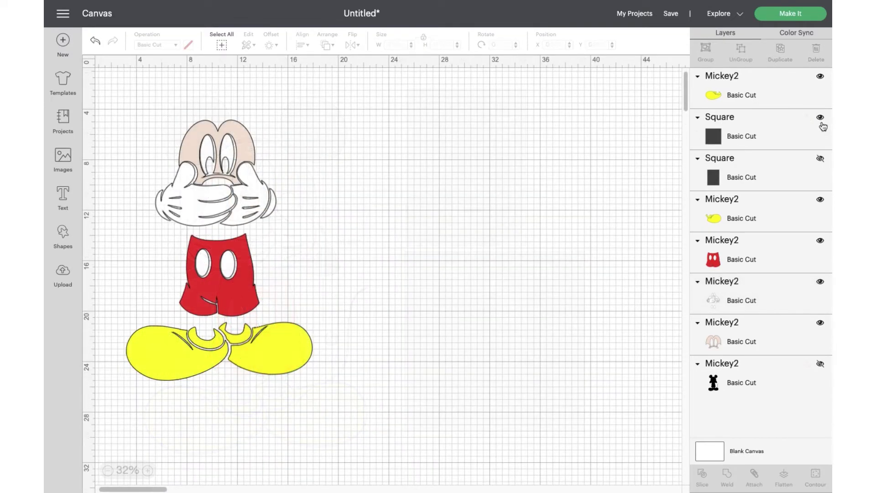
- Show both squares, and arrange the white gloves layer to the right of the face with the 8 by 10.5 inch rectangle below it
left_click(820, 117)
left_click(819, 158)
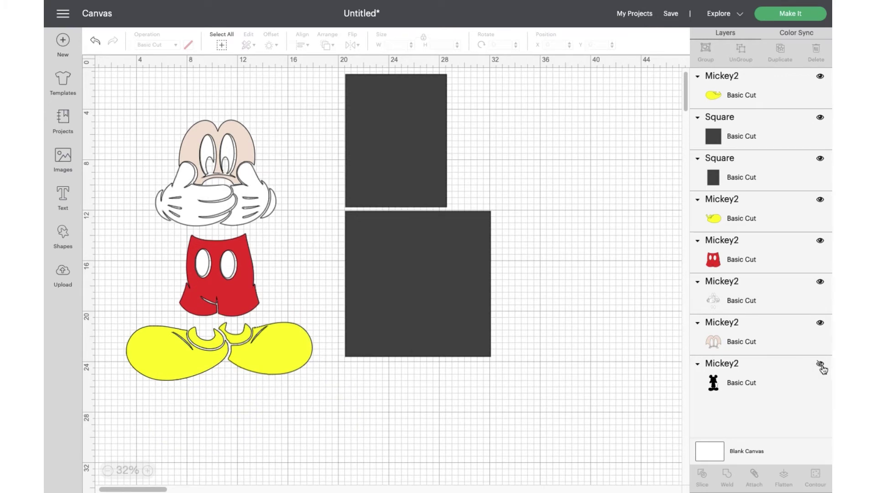
left_click_drag(242, 201, 368, 207)
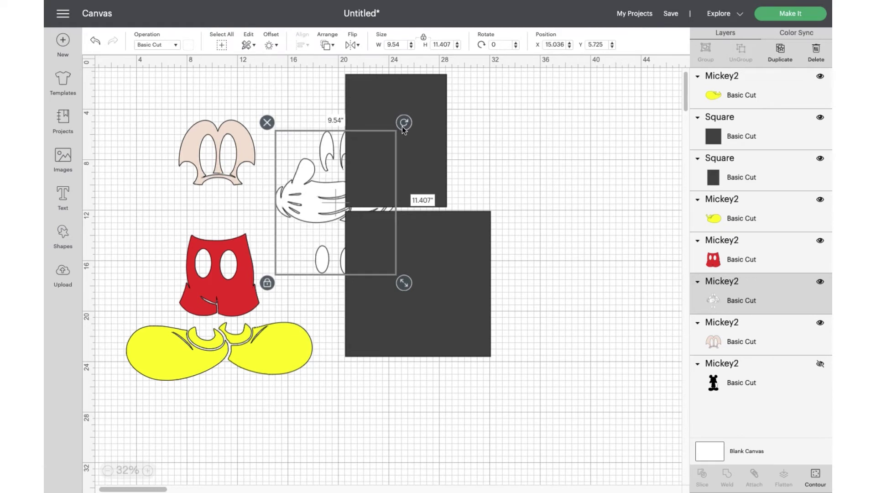
left_click_drag(435, 174, 371, 338)
right_click(371, 338)
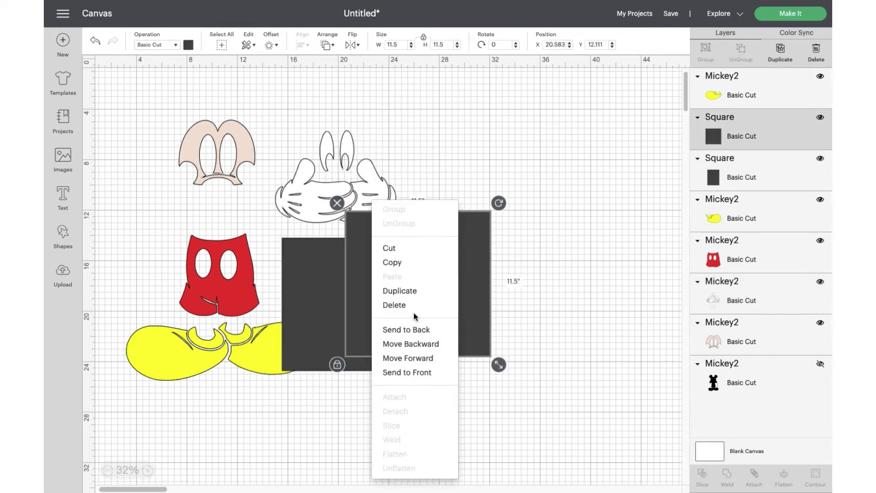
left_click(399, 290)
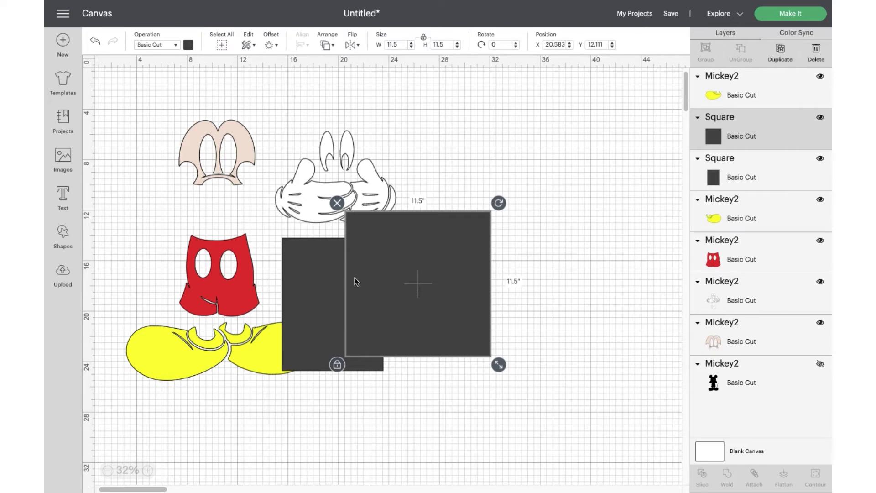
left_click_drag(399, 302, 536, 242)
key("Delete")
- Move the 11.5 inch square to the far right of the canvas, and duplicate the 8 by 10.5 inch rectangle
left_click_drag(412, 294, 566, 221)
left_click(353, 300)
right_click(353, 300)
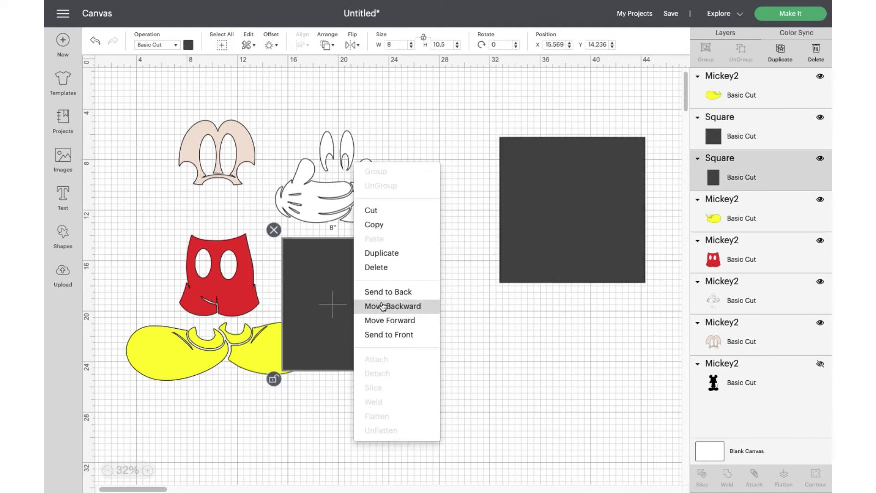
left_click(388, 255)
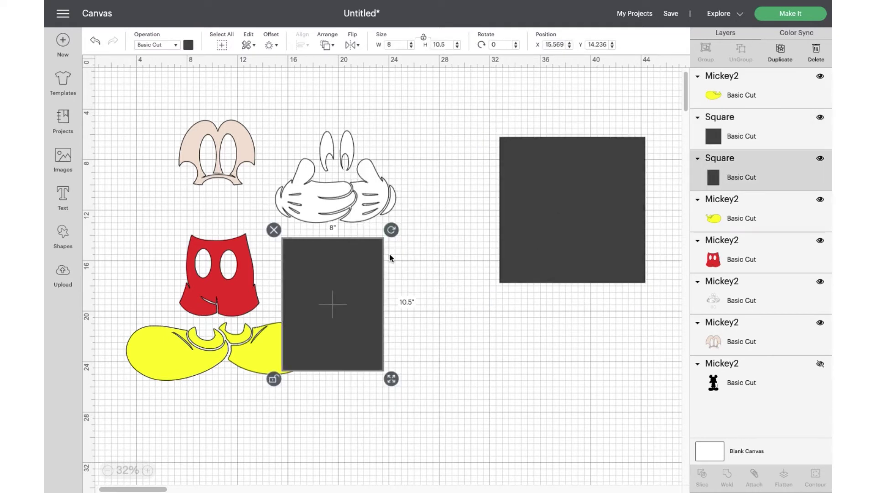
- Move the duplicate rectangle onto the 11.5 inch square, and send the original, at about X 16.14, Y 13.97 over the white shorts buttons, to the back
left_click_drag(329, 313, 574, 347)
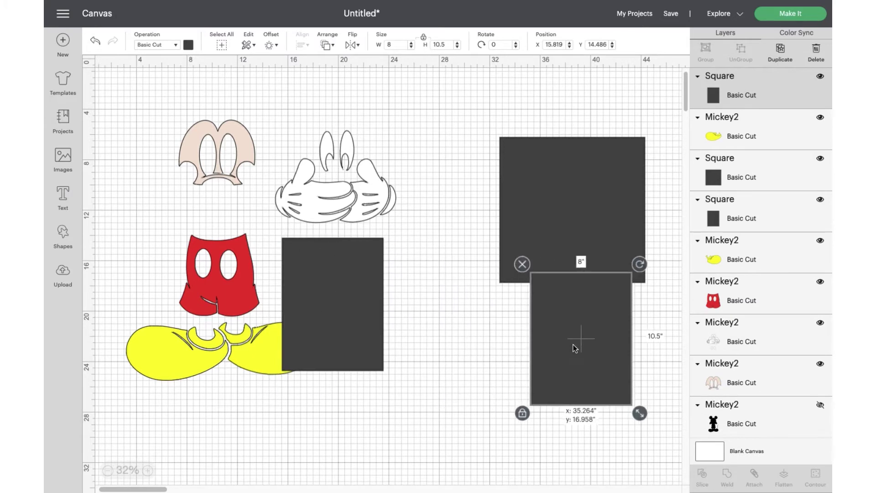
mouse_move(334, 305)
left_mouse_down()
mouse_move(361, 333)
mouse_move(342, 302)
left_mouse_up()
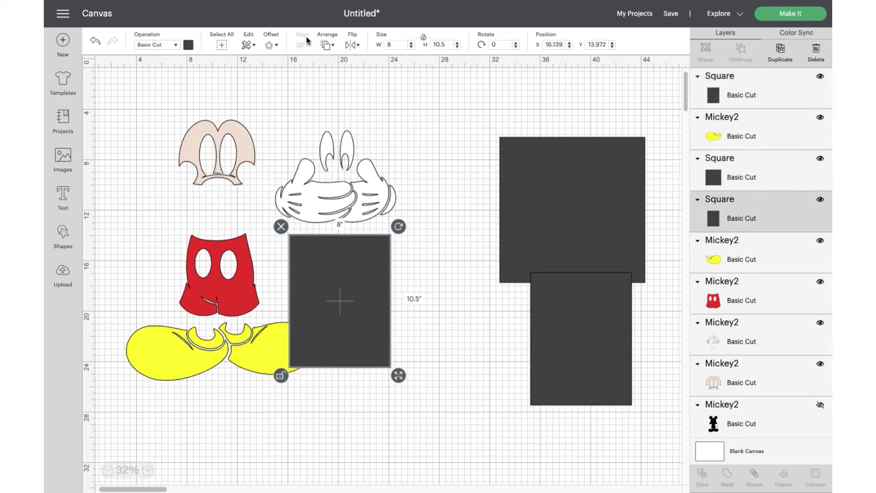
left_click(326, 45)
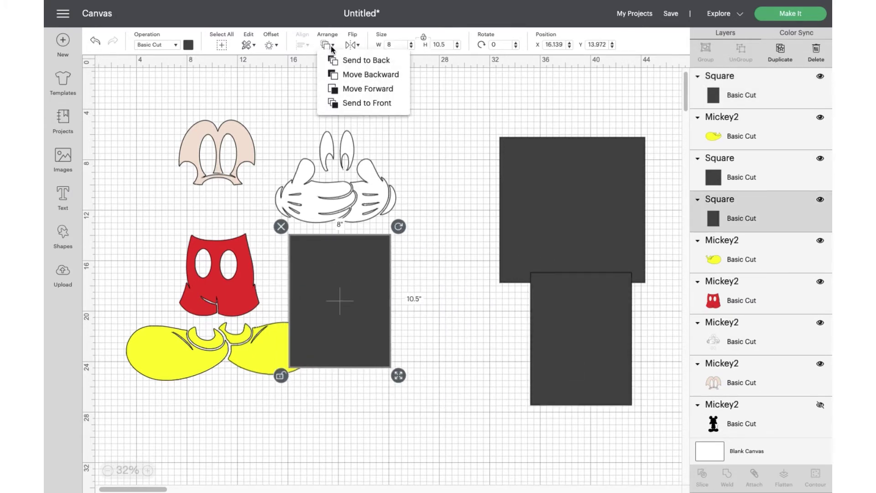
left_click(352, 61)
- Slice the white gloves layer with the rectangle behind its shorts buttons, and delete the leftover rectangle with the oval holes
left_click(324, 196)
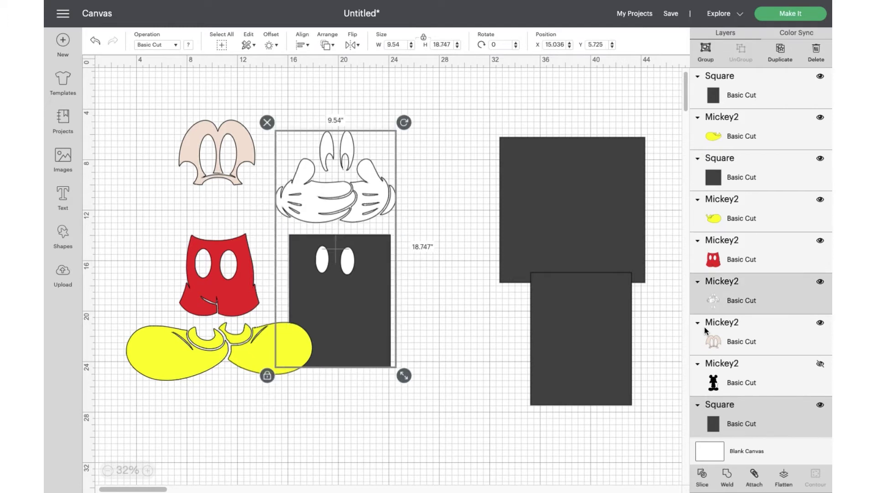
left_click(700, 484)
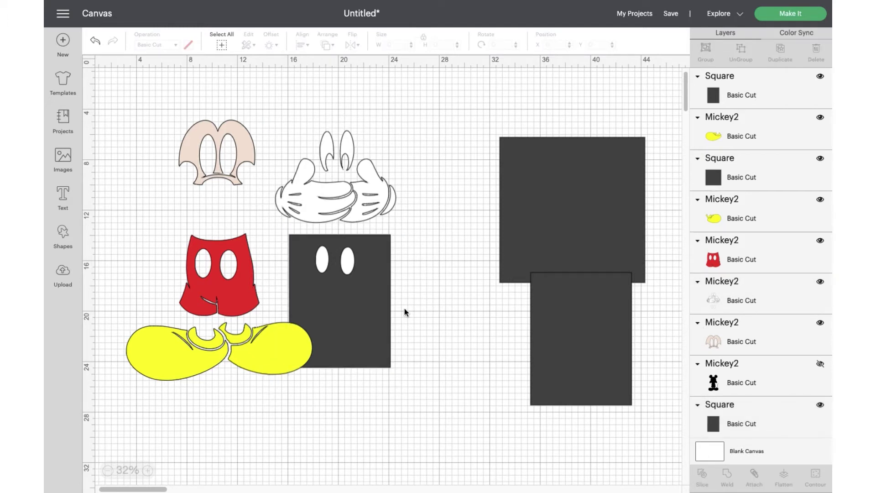
left_click(377, 304)
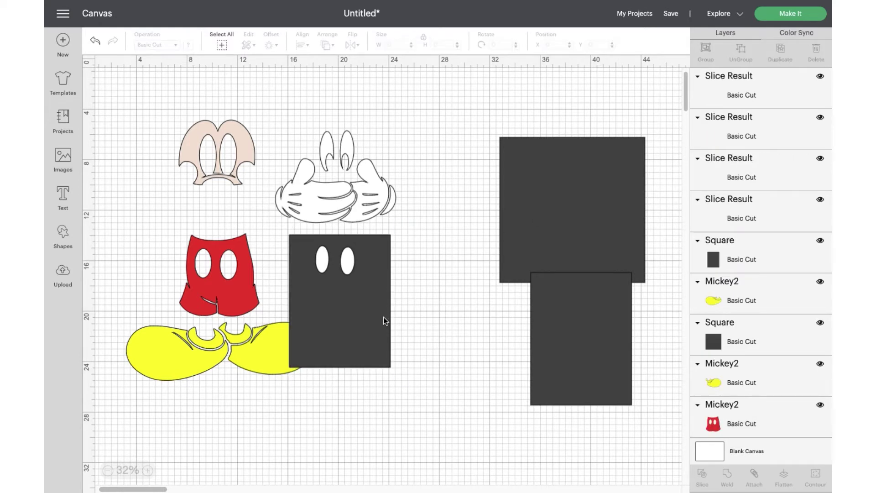
left_click_drag(383, 317, 416, 314)
key("Delete")
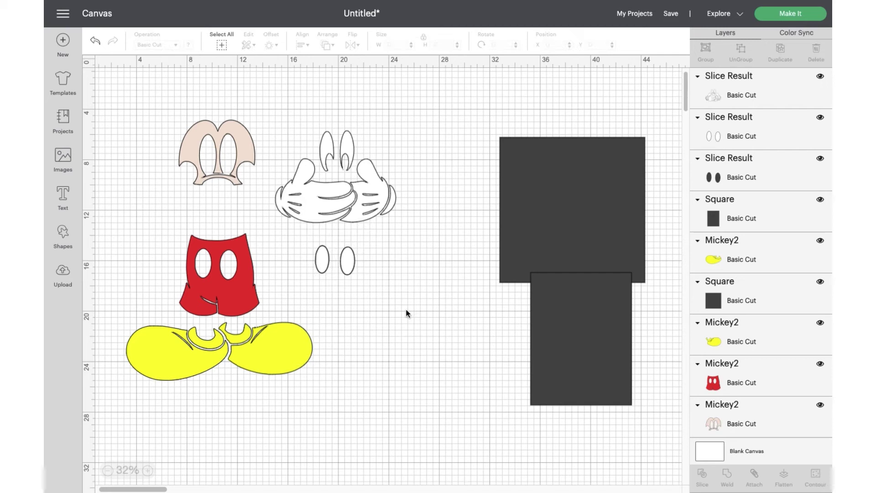
- Place the separated white ovals on the red shorts at about X 8.72, Y 15.06, and move the white gloves layer further right
left_click(349, 264)
left_click_drag(350, 265, 232, 270)
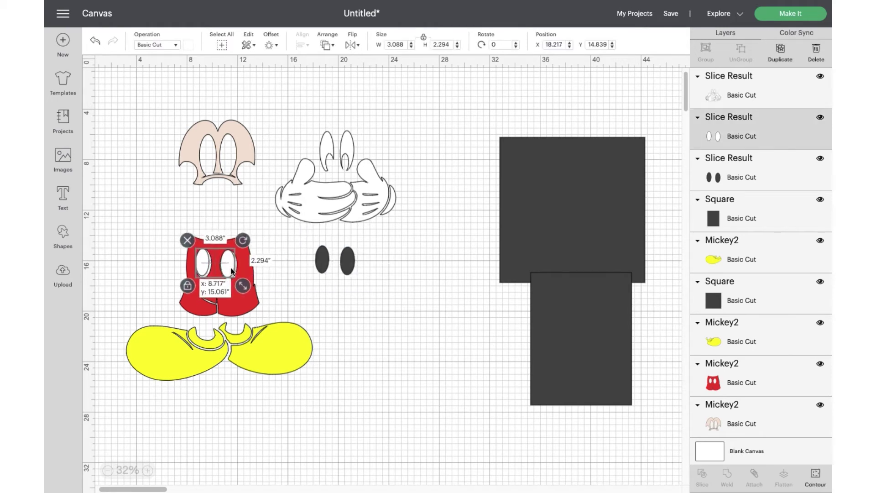
left_click(375, 201)
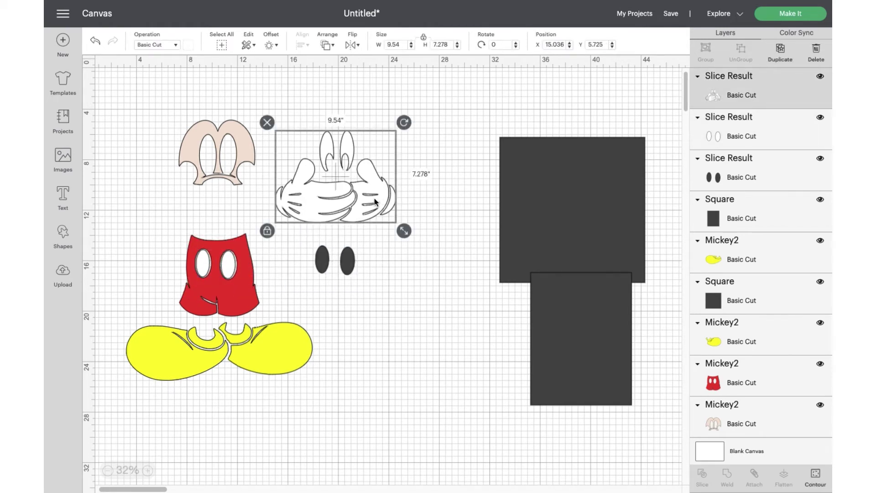
left_click_drag(375, 201, 431, 199)
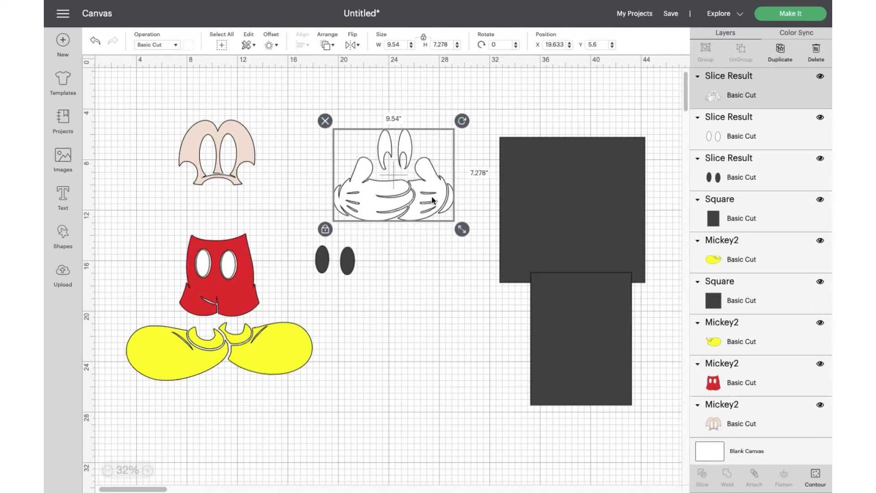
- Delete the leftover dark ovals, and put the white gloves layer back over the face at about X 5.58, Y 6.21
left_click(347, 258)
left_click(312, 266)
left_click(324, 264)
key("Delete")
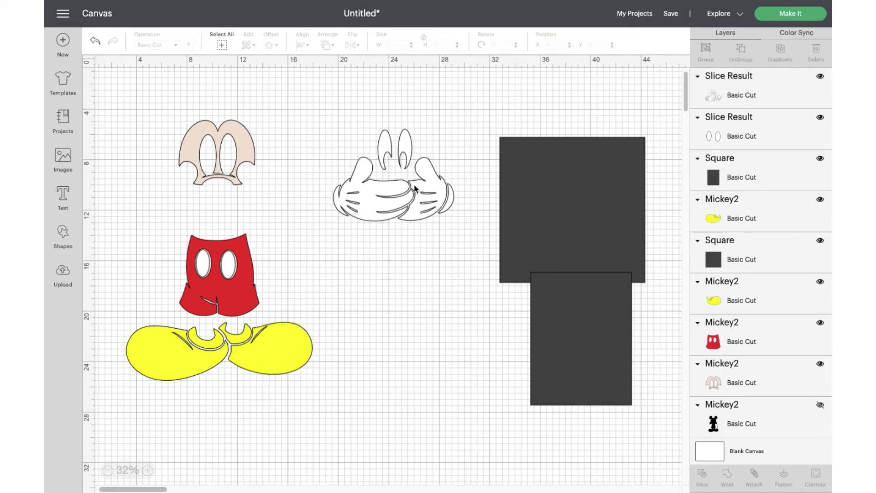
left_click_drag(415, 188, 251, 199)
- Preview the cutting mats, try the white ovals above the gloves on the first 12 by 12 inch mat, and return to the canvas
left_click(801, 16)
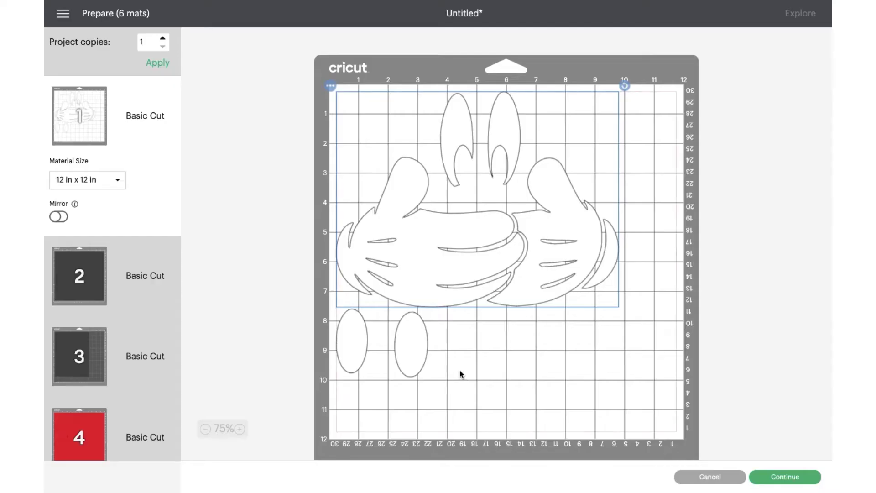
left_click_drag(423, 342, 407, 125)
left_click(405, 207)
left_click_drag(405, 206, 400, 215)
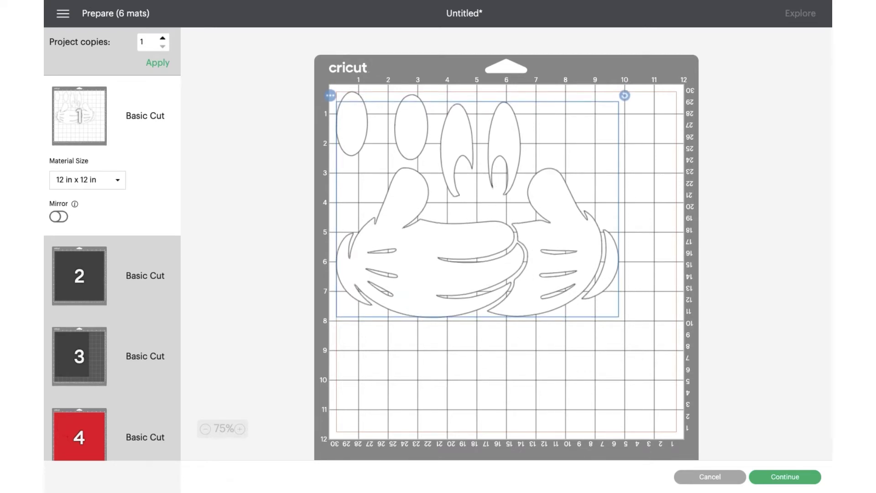
left_click(709, 476)
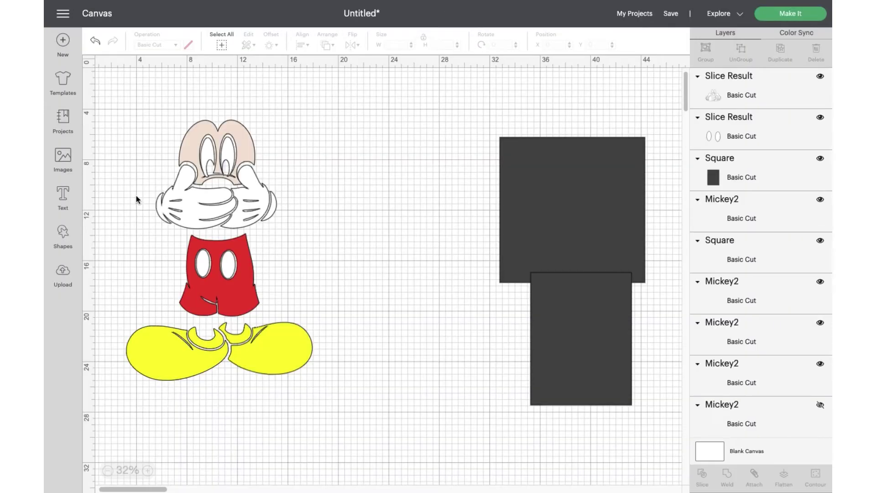
- Show the black Mickey layer and hide the face, shorts, both shoes, white ovals and gloves layers
left_click(242, 153)
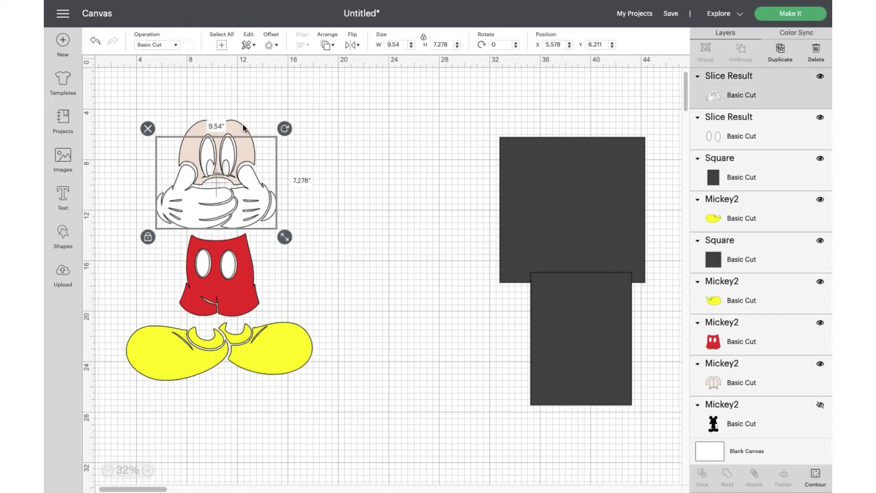
left_click(244, 127)
left_click(222, 280)
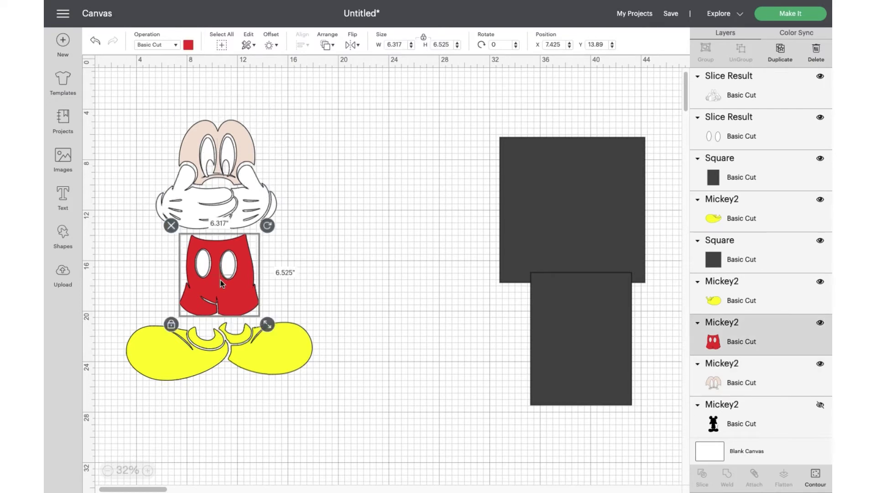
left_click(820, 405)
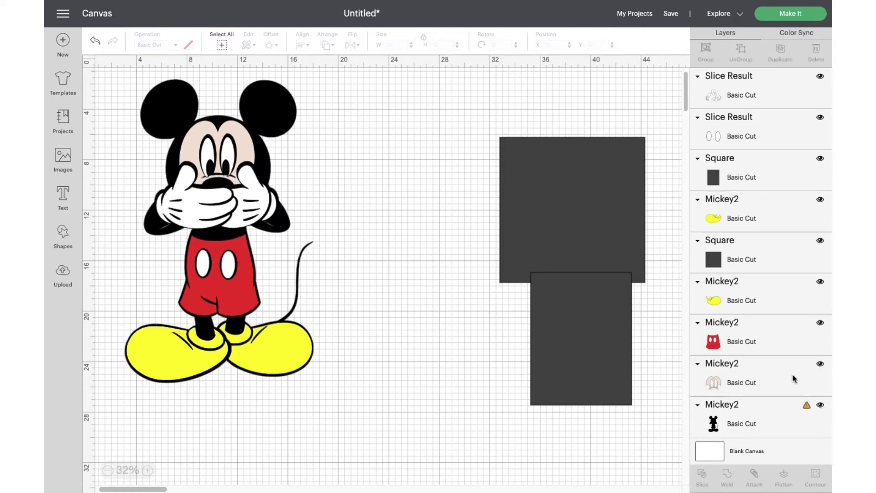
left_click(820, 364)
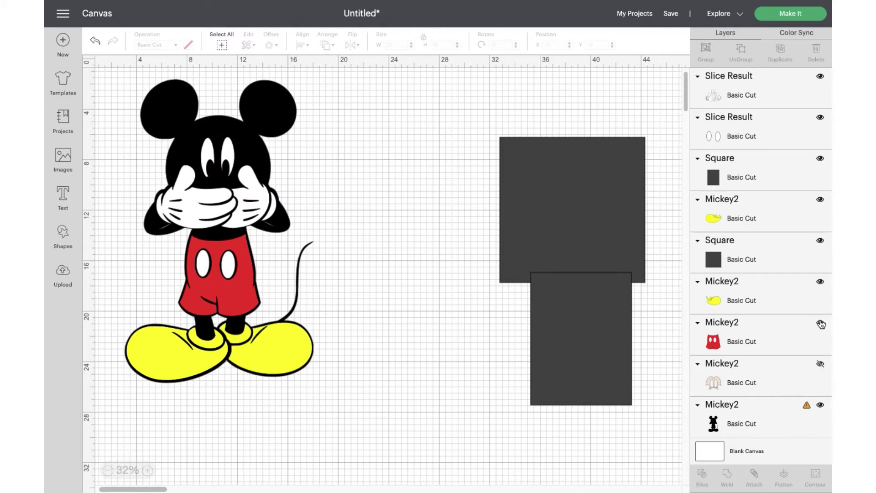
left_click(820, 322)
left_click(820, 282)
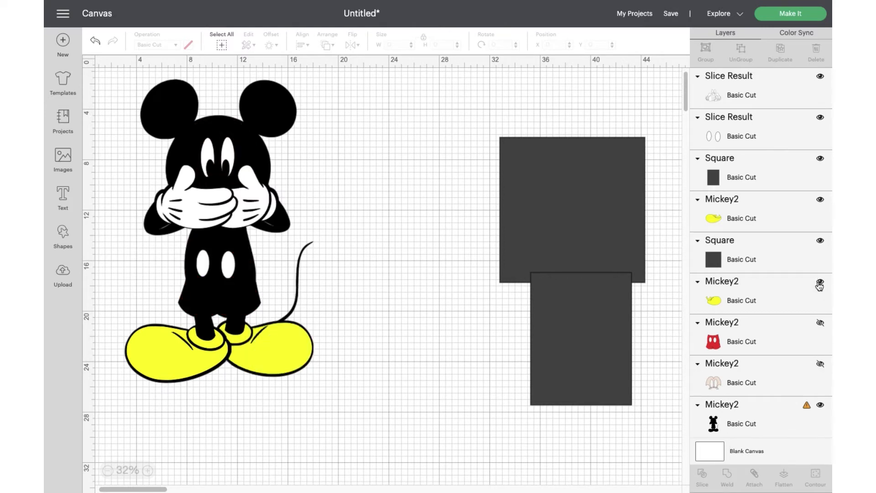
left_click(820, 200)
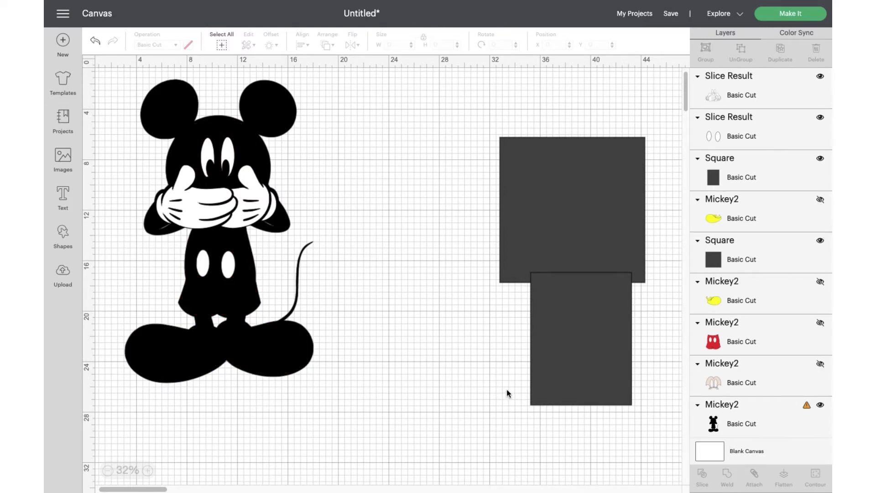
left_click(819, 118)
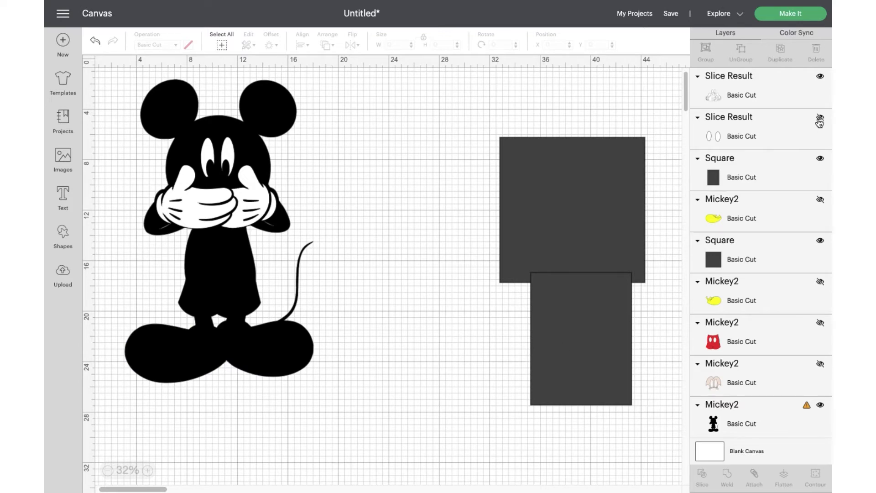
left_click(820, 77)
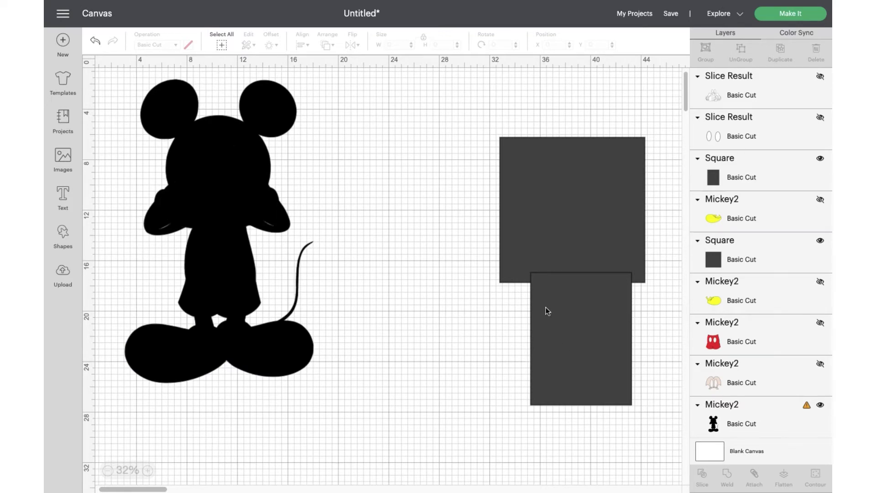
- Place the 8 by 10.5 inch rectangle over the silhouette's lower left, at about X 3.15, Y 15.57, and delete the 11.5 inch square
left_click(558, 322)
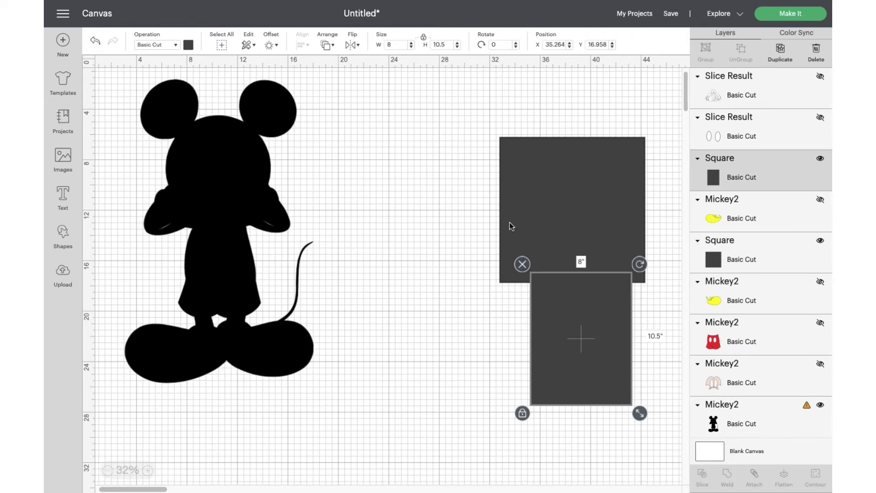
left_click_drag(523, 227, 467, 288)
left_click_drag(590, 338, 186, 323)
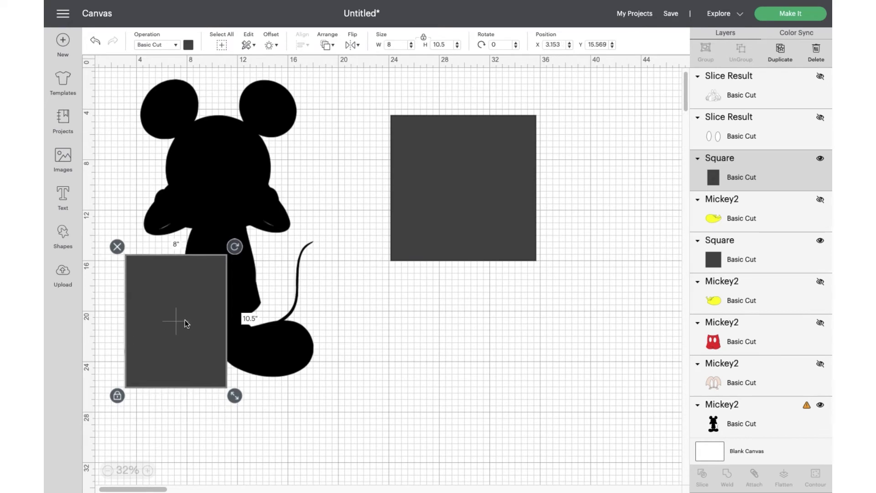
left_click(481, 249)
key("Delete")
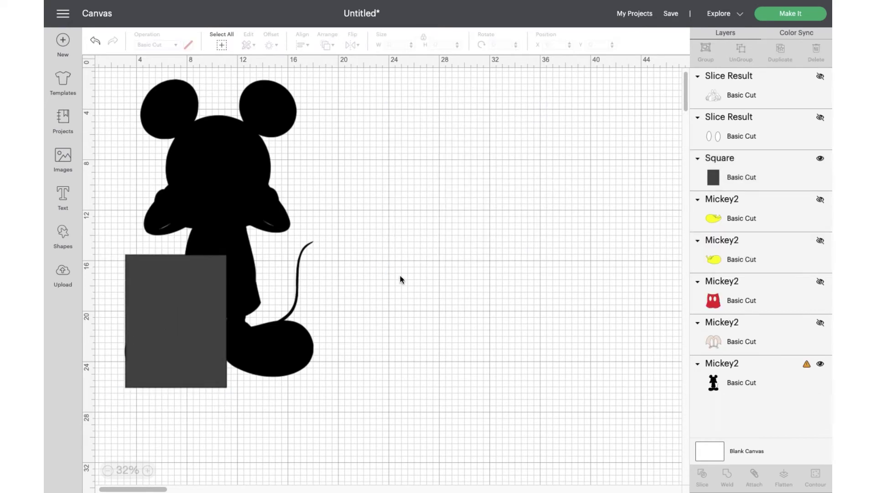
- Duplicate the 8 by 10.5 inch rectangle, and place the two rectangles side by side over the upper part of the silhouette
left_click(146, 314)
right_click(175, 342)
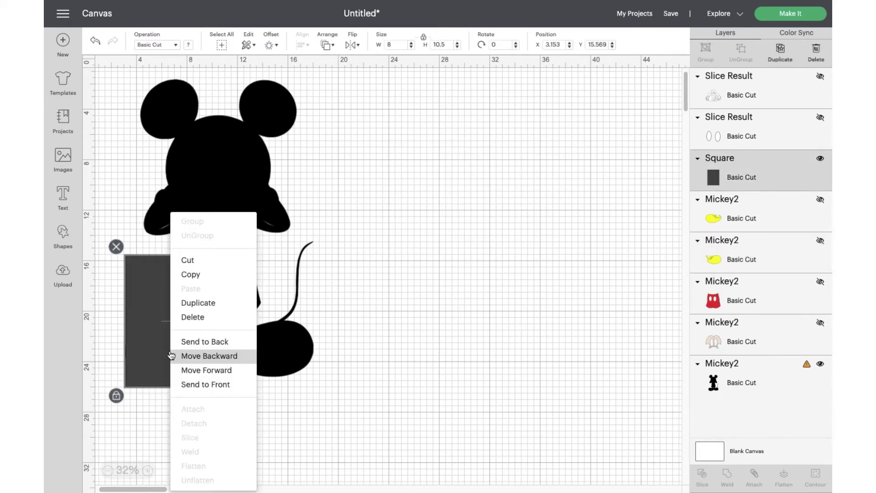
key("Escape")
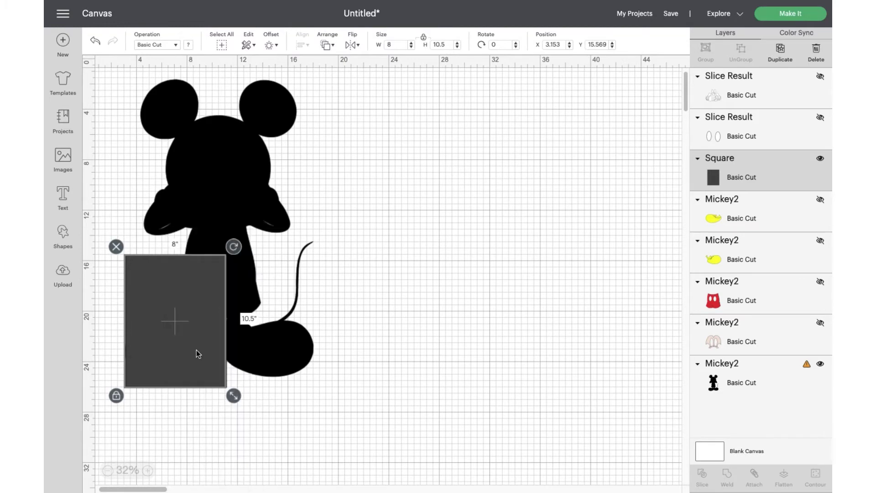
key("ctrl+d")
left_click_drag(196, 349, 296, 347)
left_click_drag(199, 362, 199, 362)
left_click_drag(274, 363, 310, 160)
left_click_drag(181, 306, 172, 140)
- Copy the rectangle pair and paste it twice below, covering the silhouette with a grid two rectangles wide and three high
left_click(274, 151, "shift")
key("ctrl+c")
key("ctrl+v")
left_click_drag(348, 235, 297, 451)
key("ctrl+z")
key("ctrl+y")
key("ctrl+v")
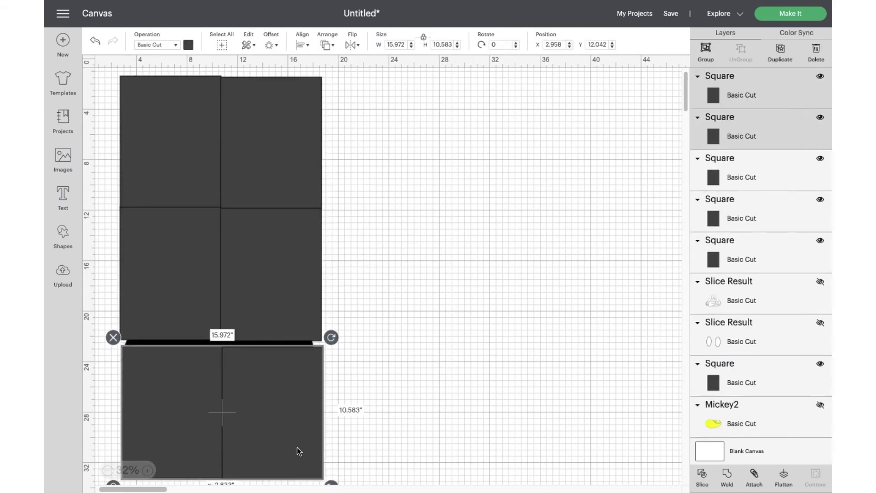
- Bring the black Mickey silhouette to the front of all the rectangles
scroll(761, 274, "down", 3)
left_click(743, 418)
left_click(327, 44)
left_click(343, 104)
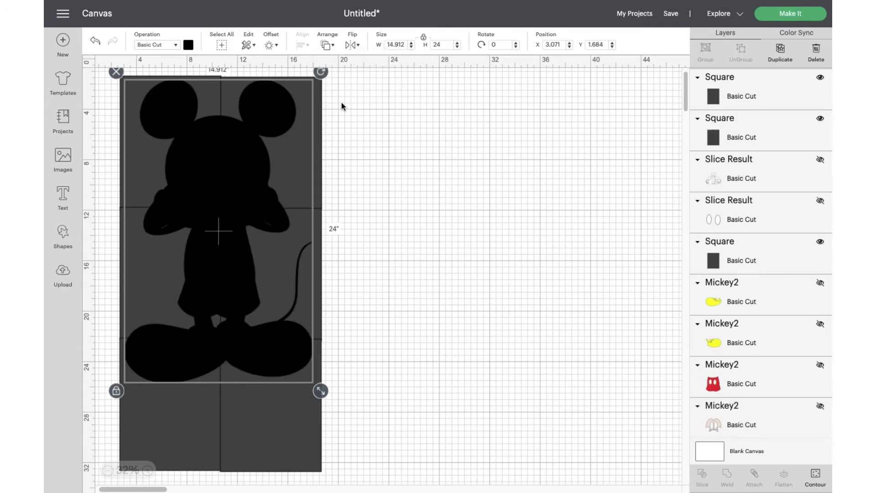
left_click(112, 158)
left_click(145, 152)
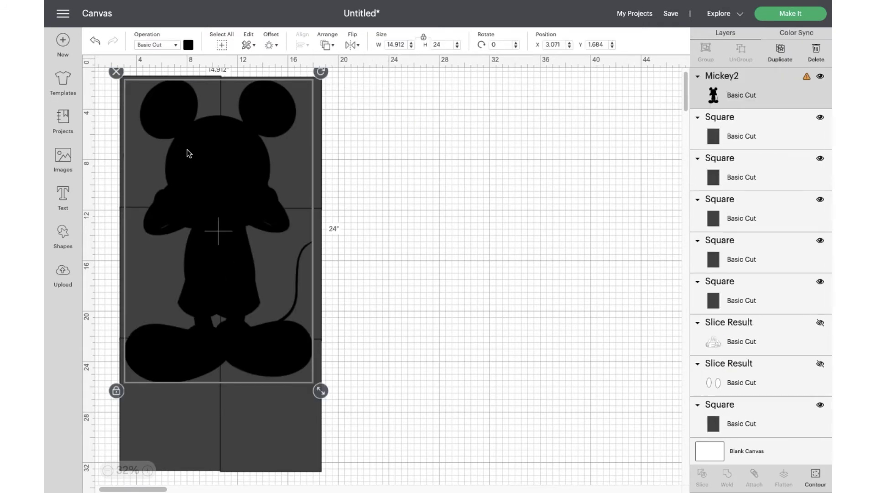
- Slice the black silhouette with the bottom-right rectangle of the grid
left_click(365, 200)
left_click(213, 180)
left_click(768, 129, "shift")
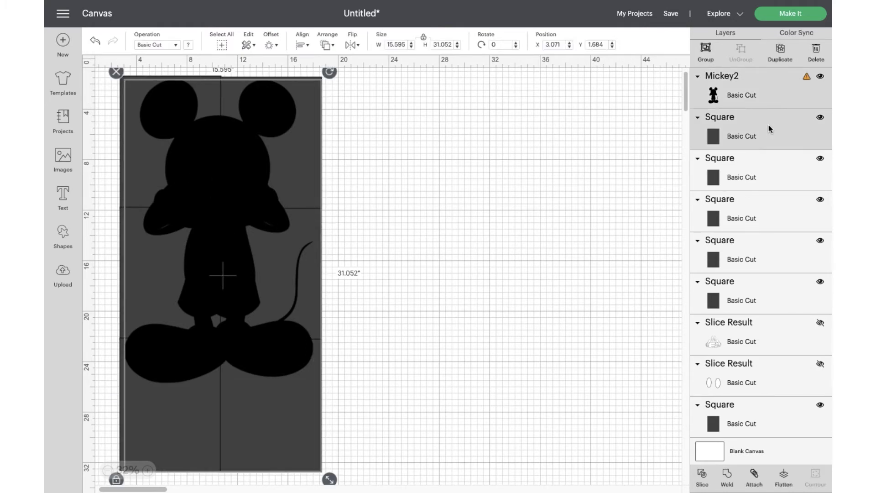
left_click(584, 341)
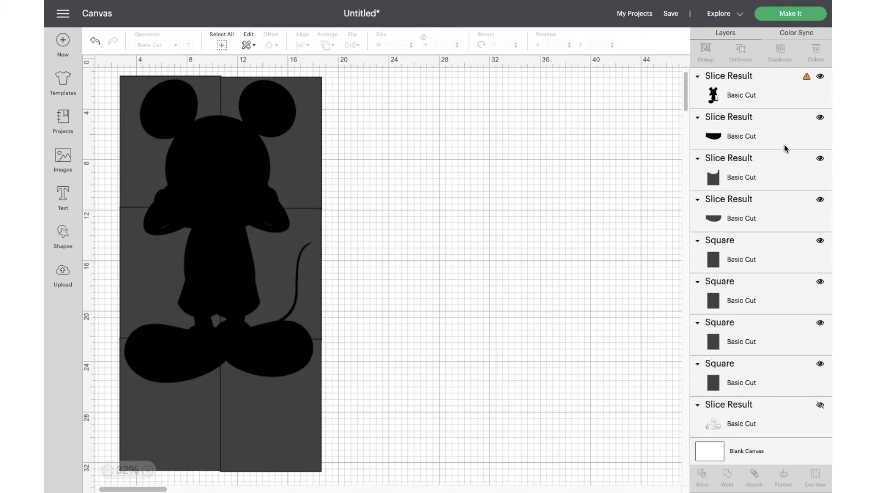
- Delete the two leftover grey pieces of the slice, keeping the black shoe piece, and select the bottom-left rectangle
left_click(747, 135)
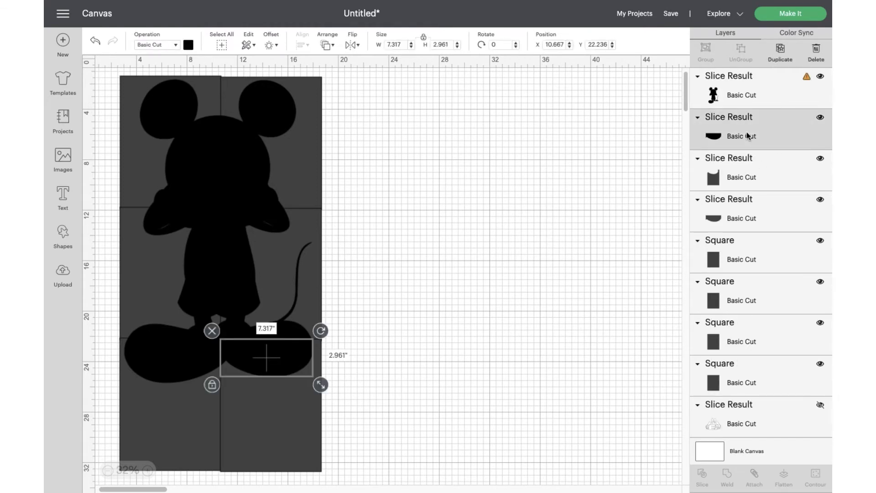
left_click(733, 182)
key("Delete")
left_click(732, 181)
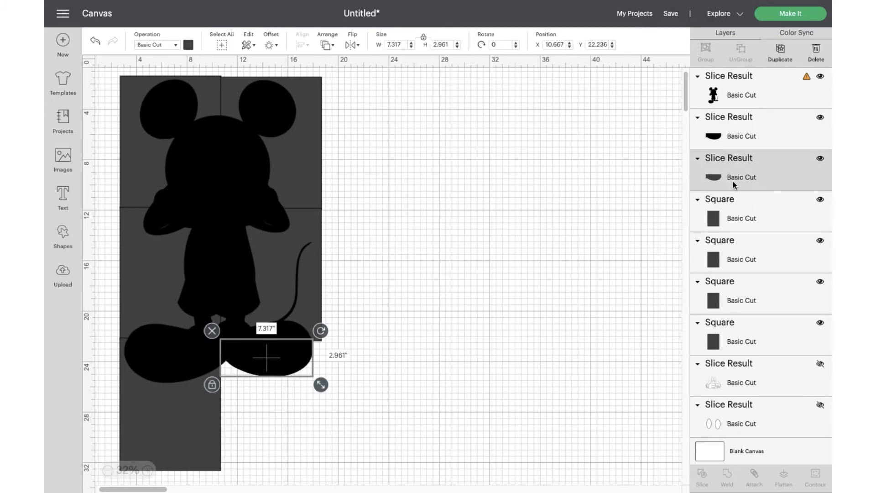
key("Delete")
left_click(733, 181)
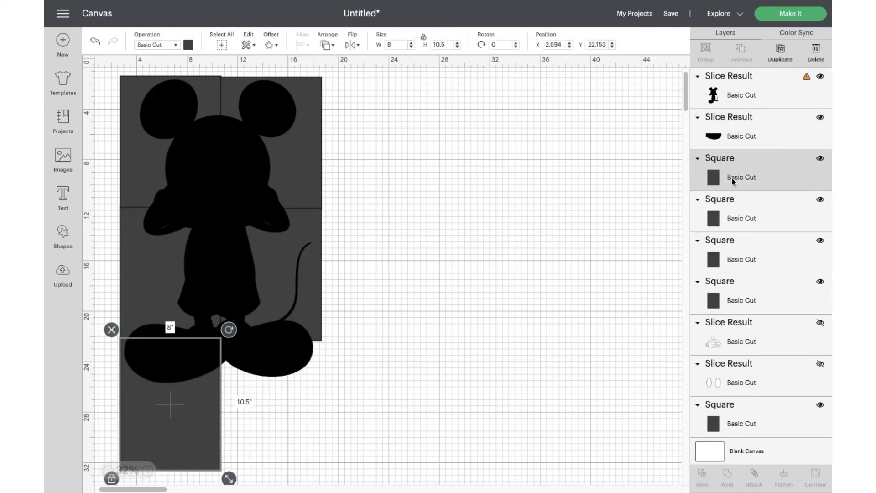
- Slice the black silhouette with the bottom-left rectangle and delete the leftover grey part of that rectangle
left_click(730, 89, "shift")
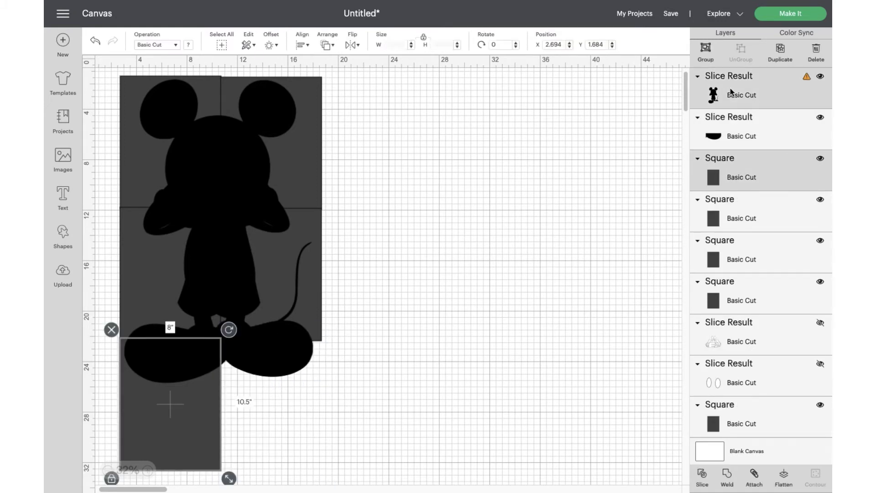
left_click(701, 477)
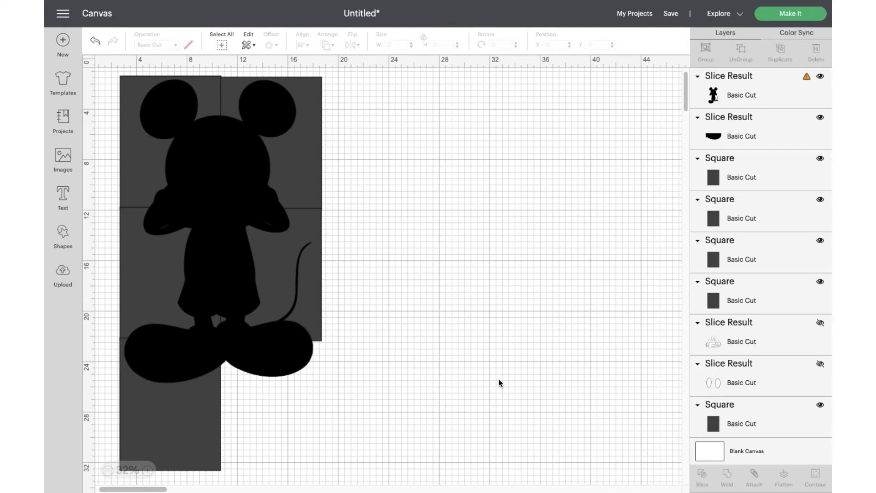
left_click(743, 133)
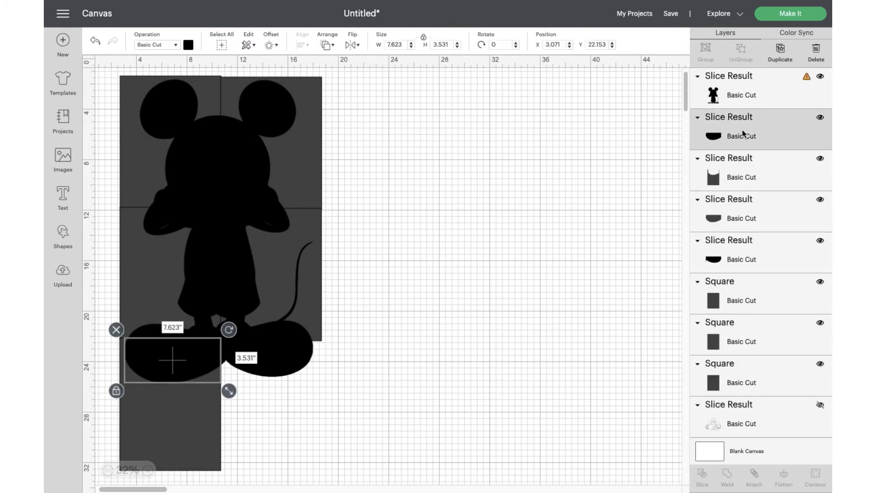
left_click(738, 157)
key("Delete")
left_click(735, 199)
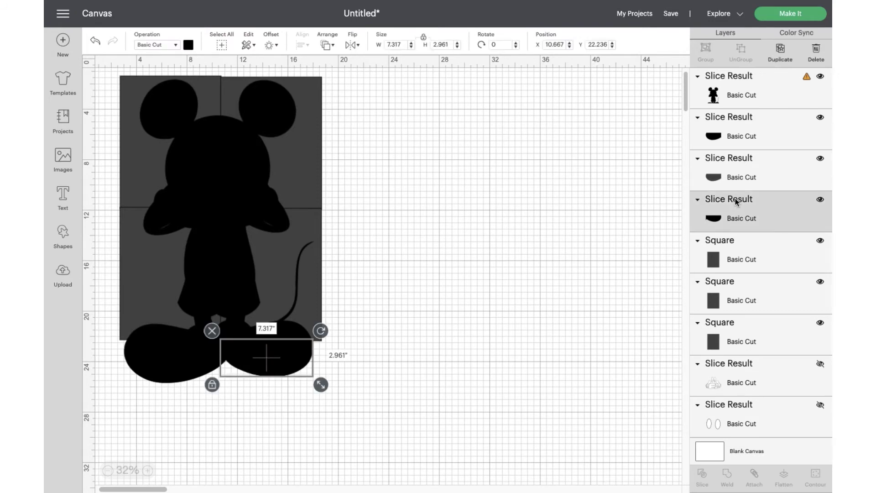
key("Delete")
left_click(728, 187)
key("Delete")
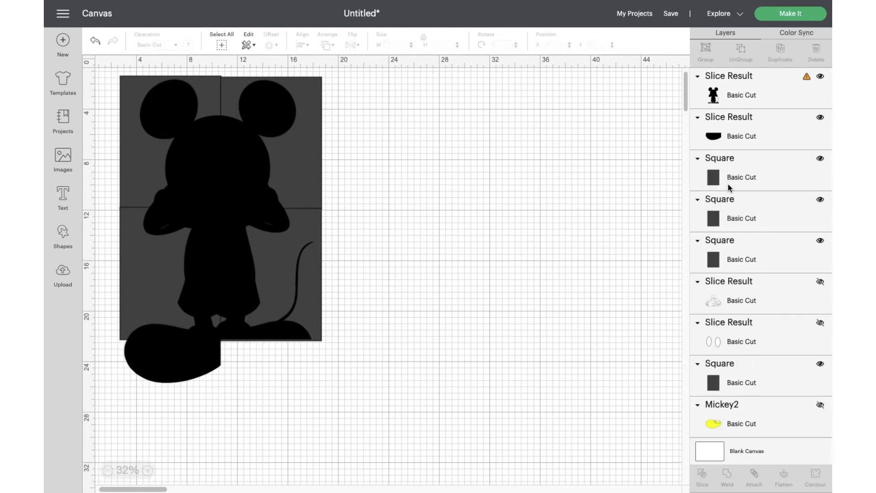
key("ctrl+z")
key("ctrl+z")
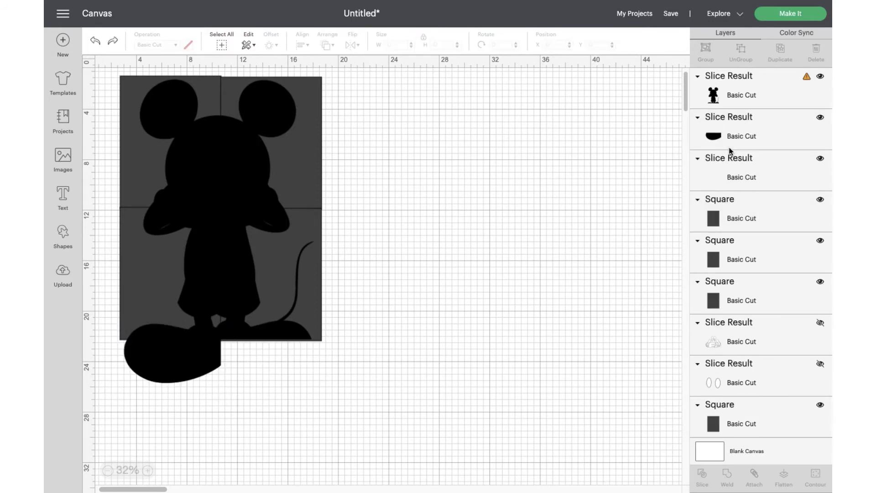
key("ctrl+z")
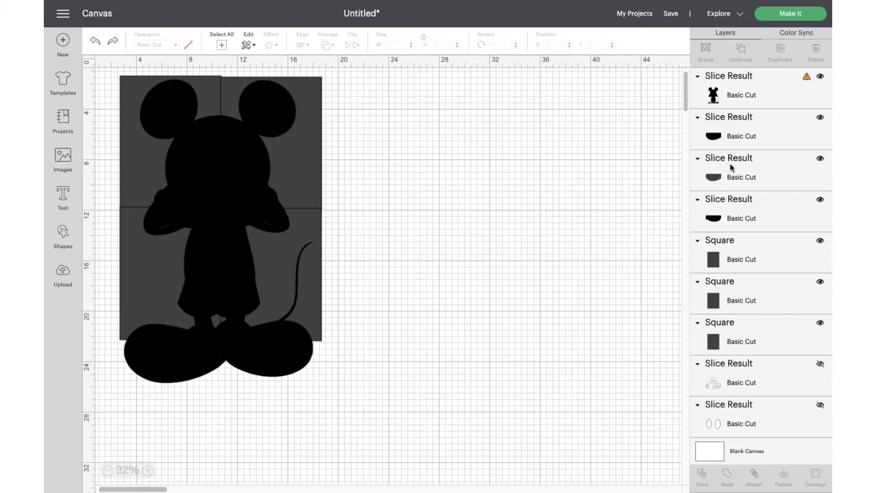
- Delete the leftover grey shoe piece and slice the black silhouette with the middle-right rectangle, recoloured purple
left_click(730, 171)
key("ctrl+y")
key("ctrl+y")
key("ctrl+y")
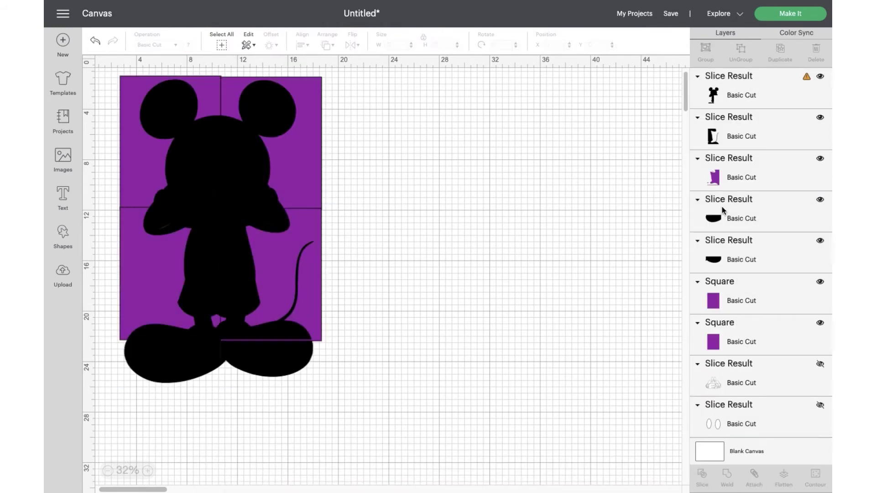
- Slice the silhouette with the middle-left rectangle and delete the leftover purple pieces, keeping the black body pieces
key("ctrl+z")
key("ctrl+z")
key("ctrl+z")
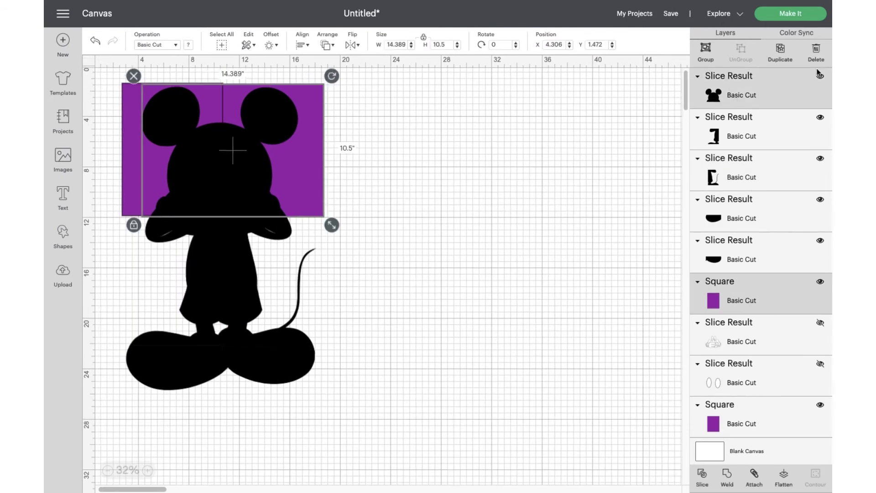
- Slice the head piece with the top-right rectangle and delete the purple leftovers together with the top-left rectangle
key("ctrl+z")
key("ctrl+z")
key("ctrl+z")
key("ctrl+z")
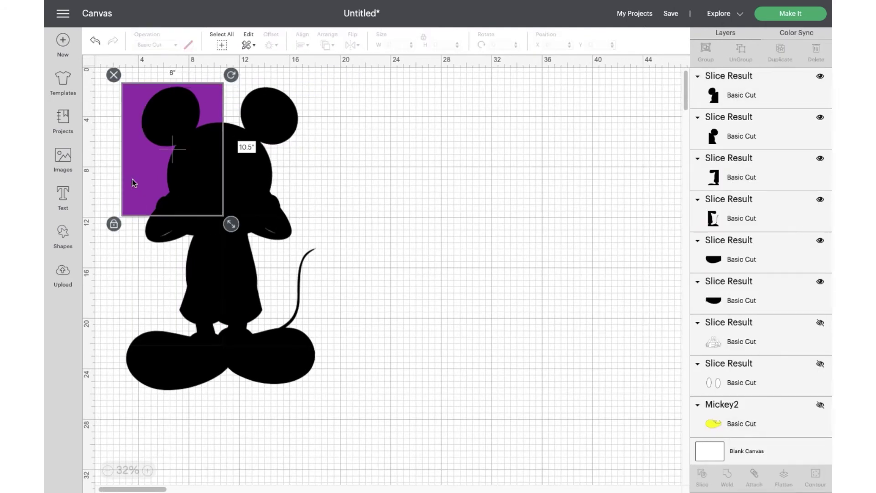
key("ctrl+z")
- Move the top-left head piece away from the silhouette to check the split and undo the move
left_click_drag(209, 178, 180, 166)
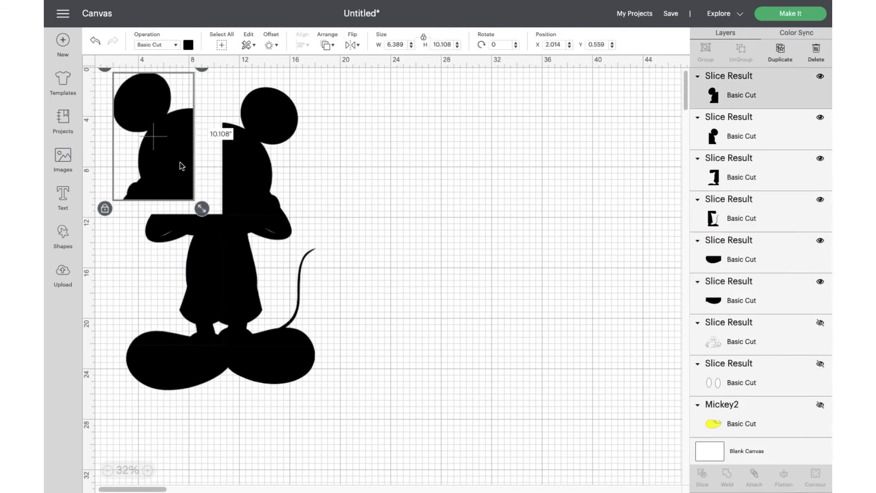
key("ctrl+z")
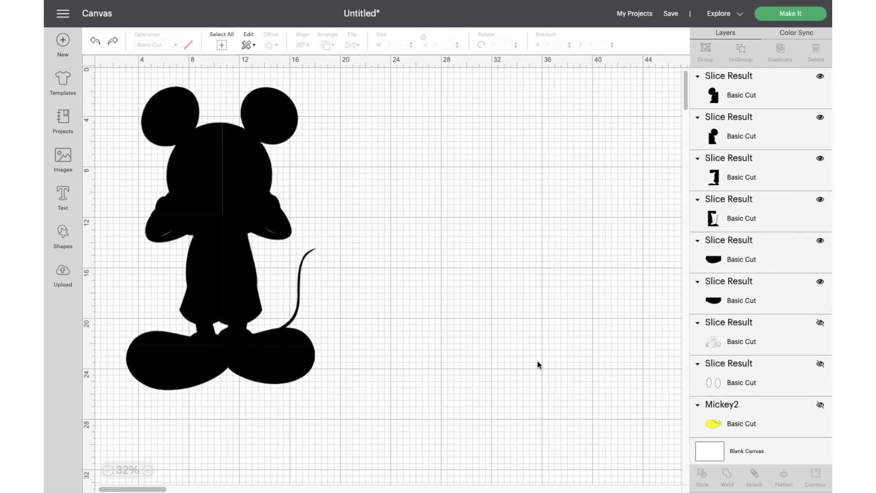
scroll(786, 303, "down", 3)
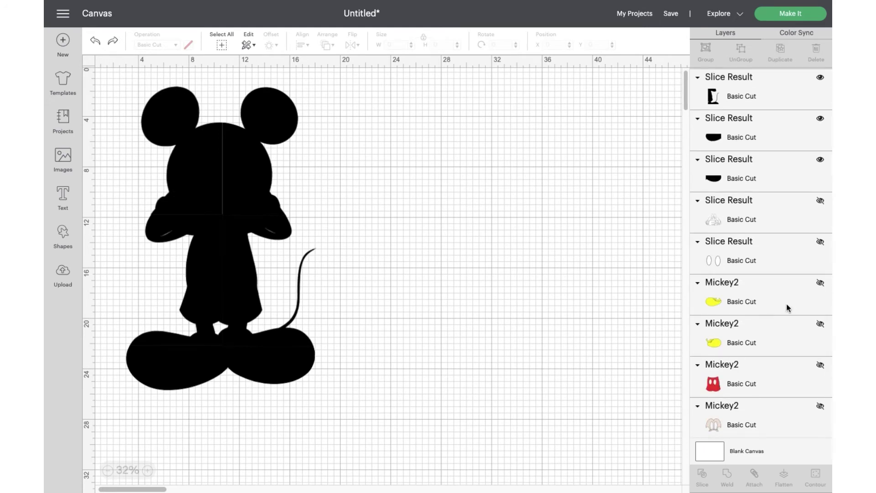
scroll(786, 306, "up", 3)
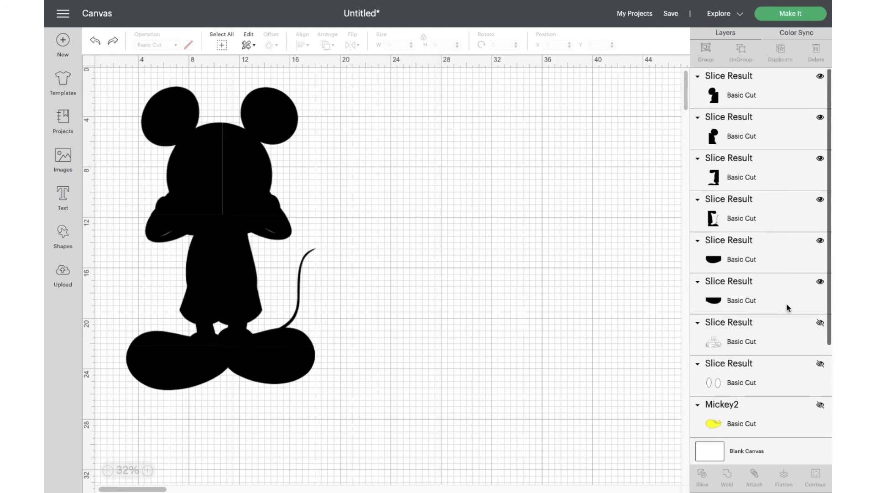
- Prepare the silhouette pieces for cutting on mats and set the material size to 8.5 in x 11 in (Letter)
left_click(792, 16)
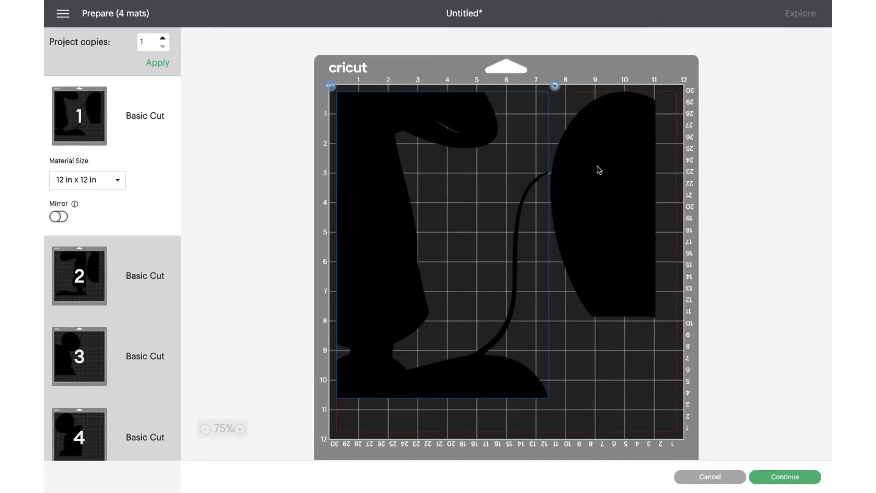
left_click(76, 276)
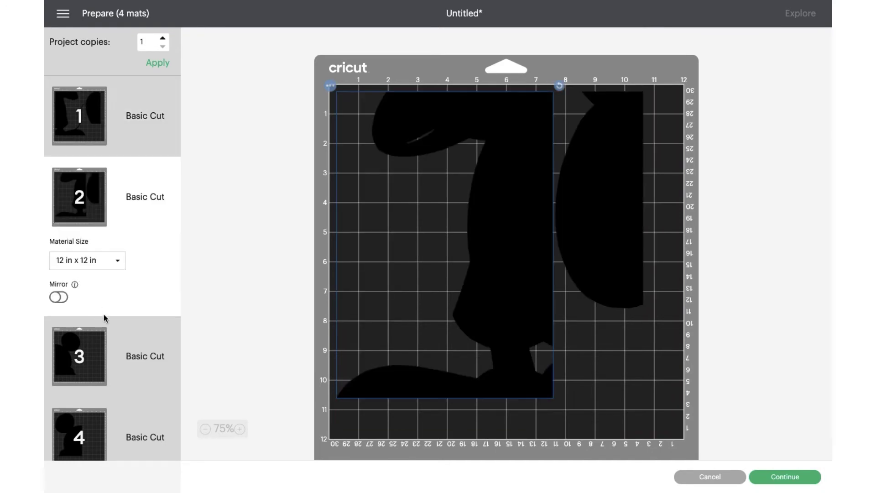
left_click(87, 153)
left_click(83, 183)
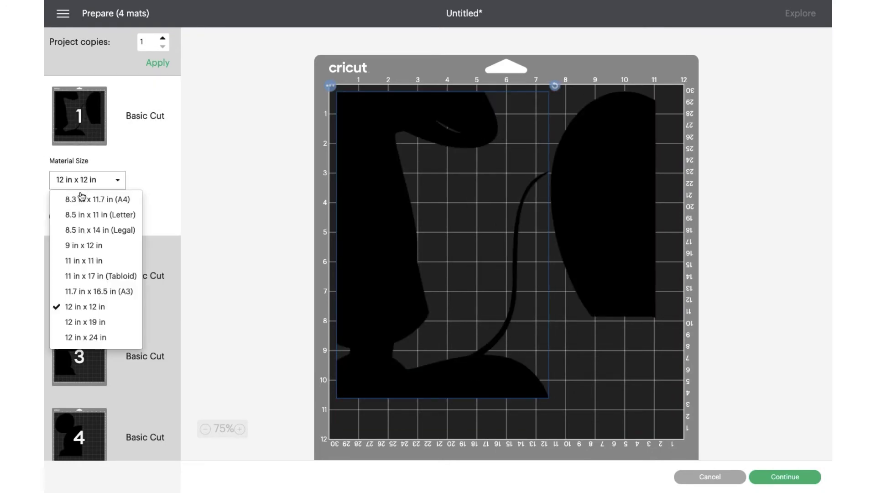
left_click(84, 216)
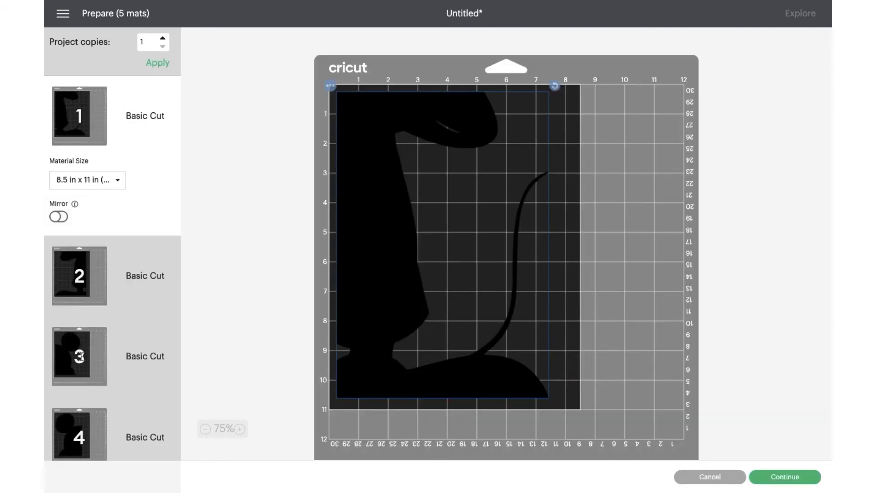
scroll(82, 355, "down", 2)
scroll(81, 355, "up", 2)
scroll(90, 346, "down", 2)
scroll(144, 218, "up", 2)
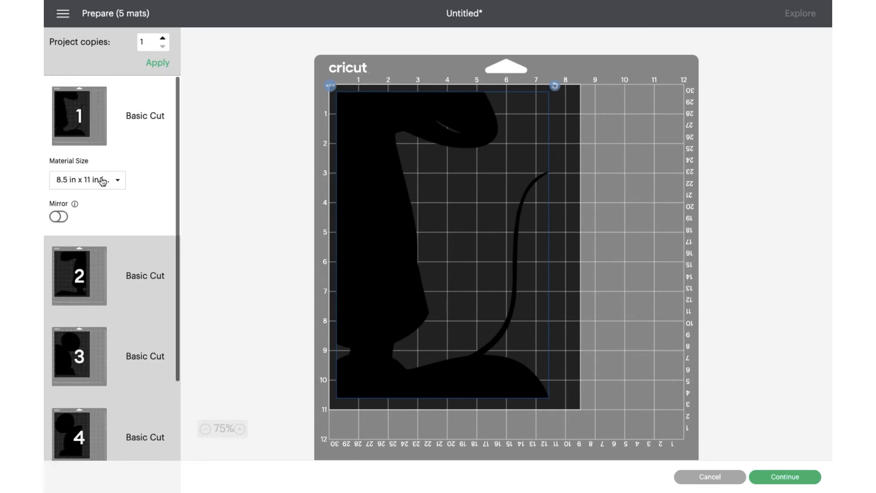
- Examine the prepared mats of the full layered design, including the red shorts, the white gloves and the black pieces
left_click(100, 178)
left_click(85, 250)
left_click(75, 330)
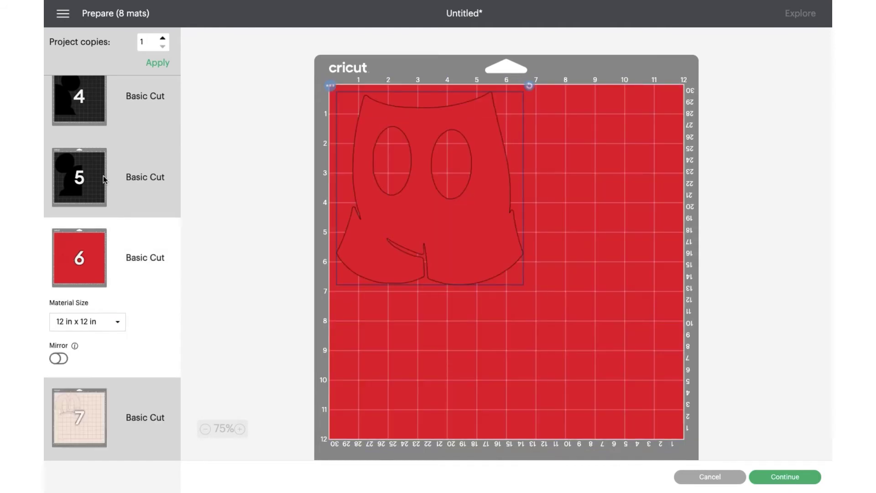
scroll(112, 433, "down", 3)
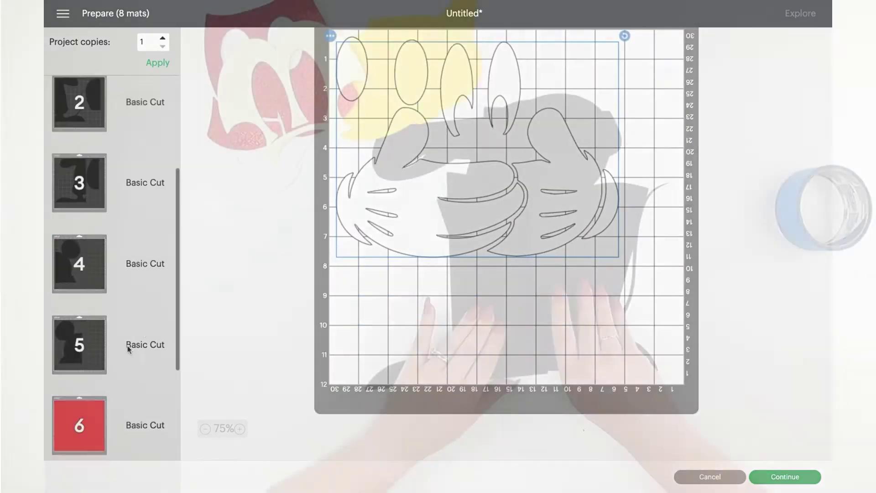